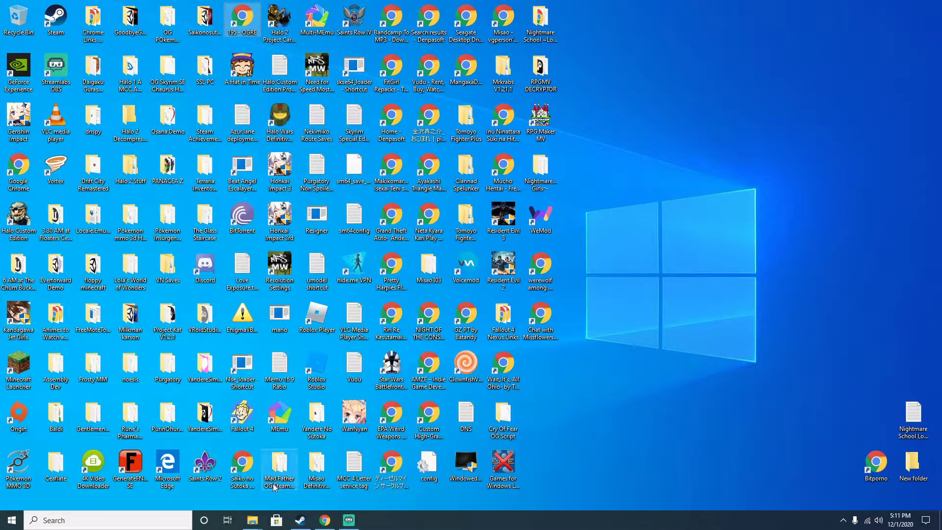
Launch the Assembly application from the Assembly Dev folder
click(253, 520)
click(262, 481)
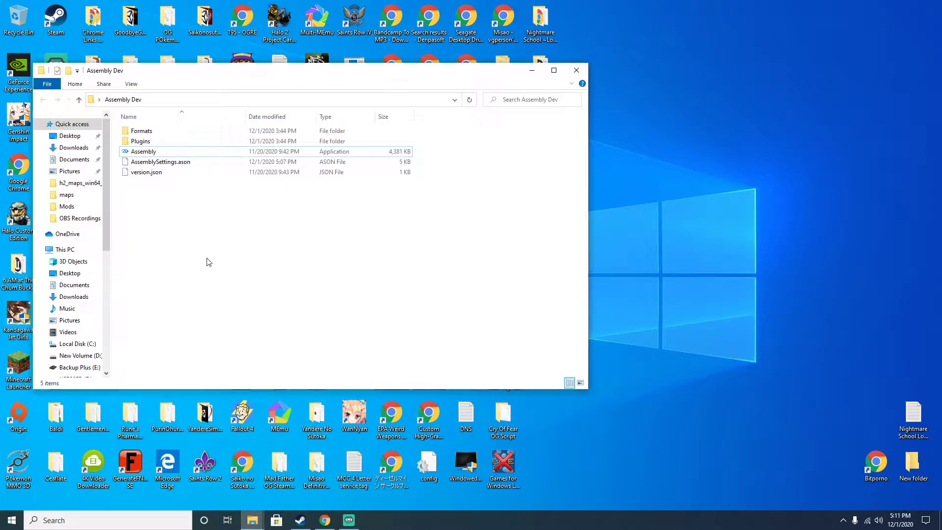
click(157, 153)
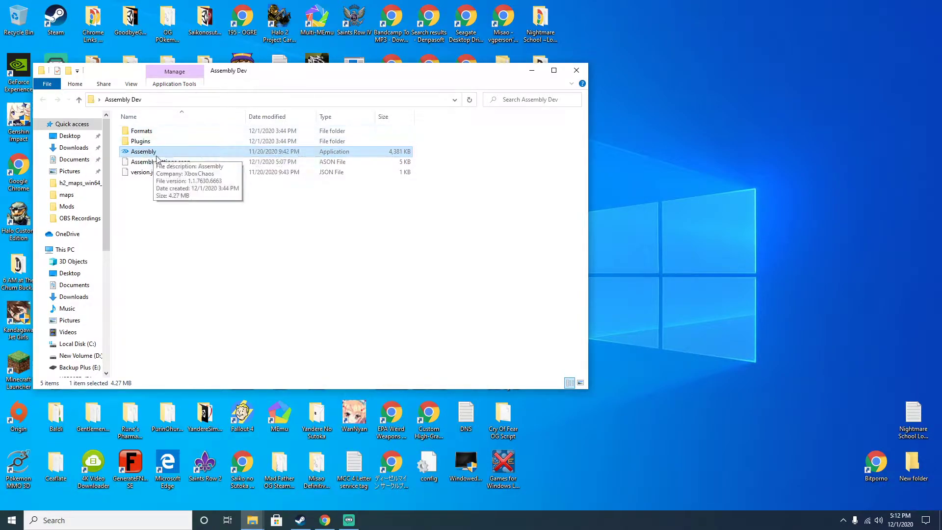
double_click(148, 151)
click(374, 327)
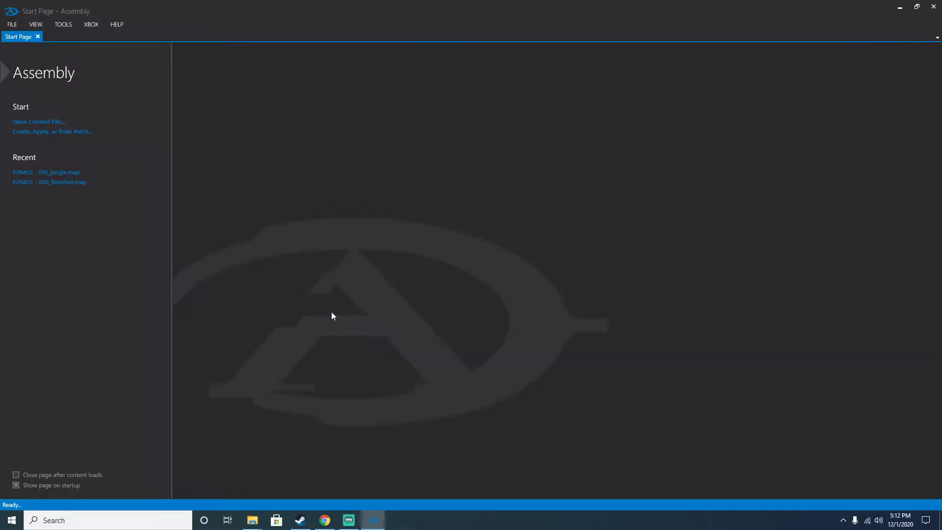
Open the Halo 3 map 010_jungle from the halo3\maps folder of Halo The Master Chief Collection
click(38, 122)
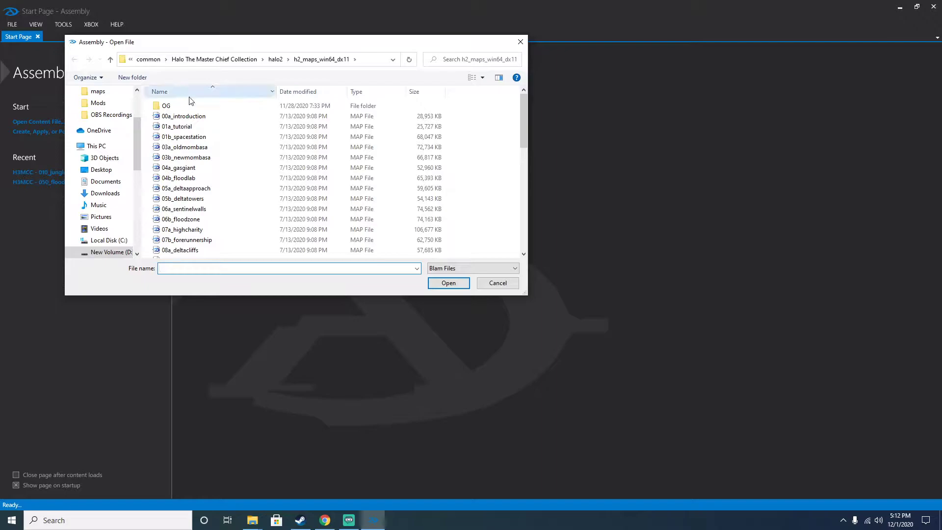
click(238, 59)
double_click(186, 178)
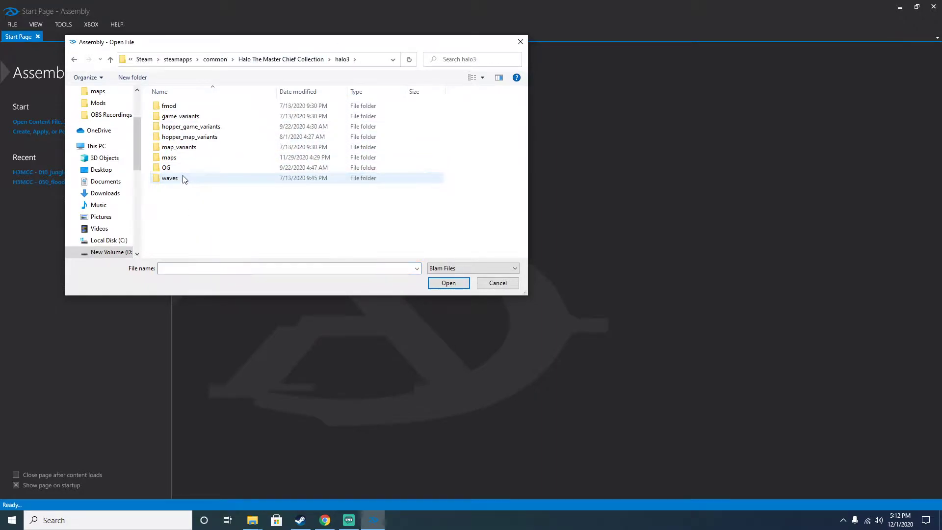
double_click(178, 157)
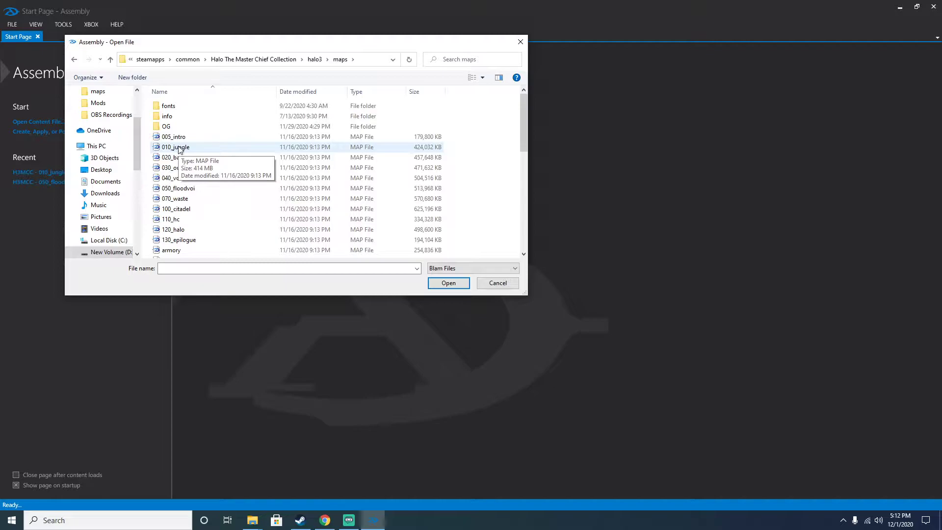
double_click(179, 147)
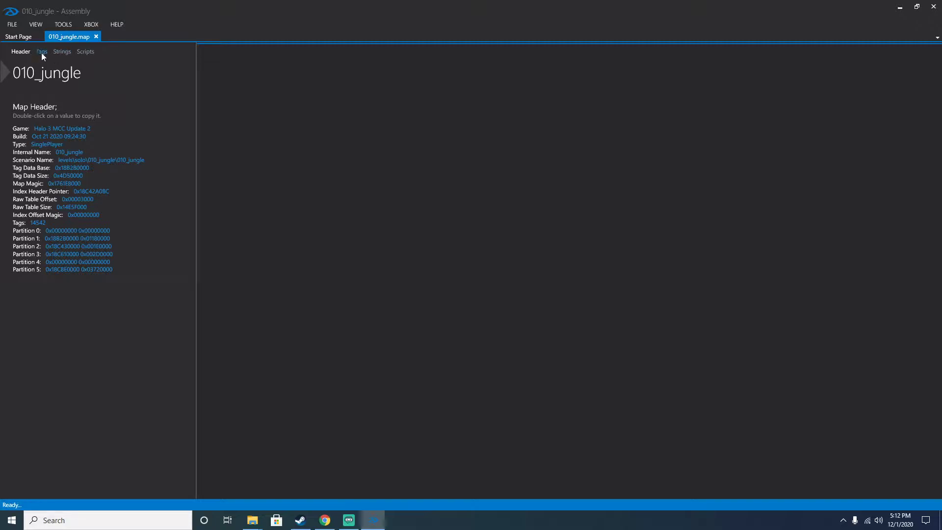
Examine the tag groups of the 010_jungle map, including the biped tags, and close the map
click(42, 53)
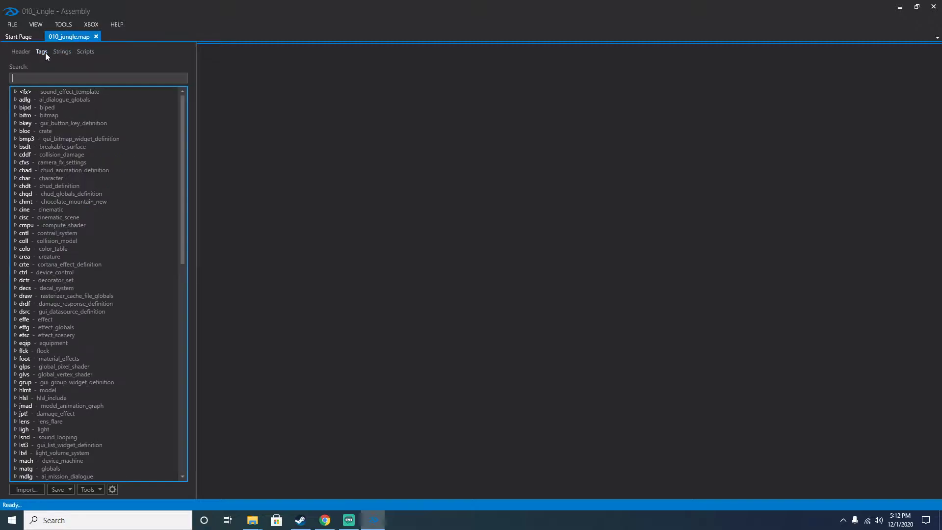
double_click(51, 107)
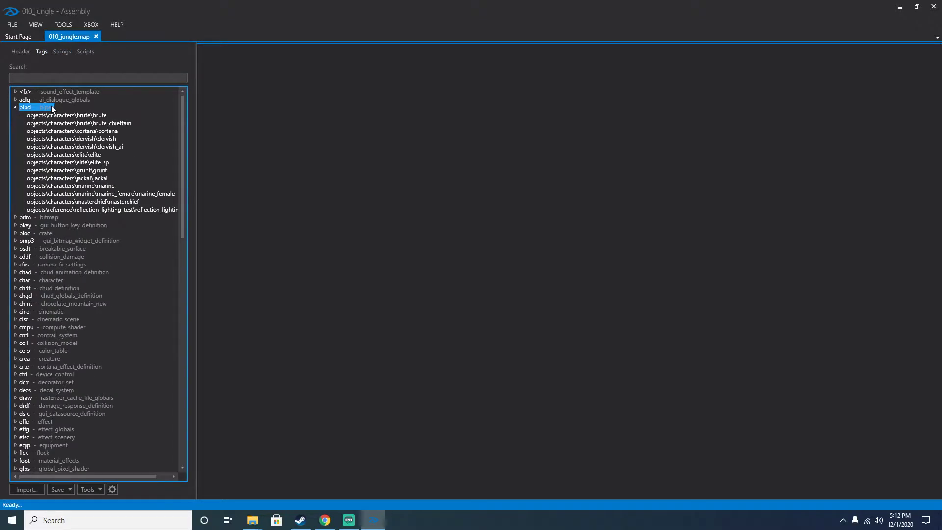
double_click(52, 108)
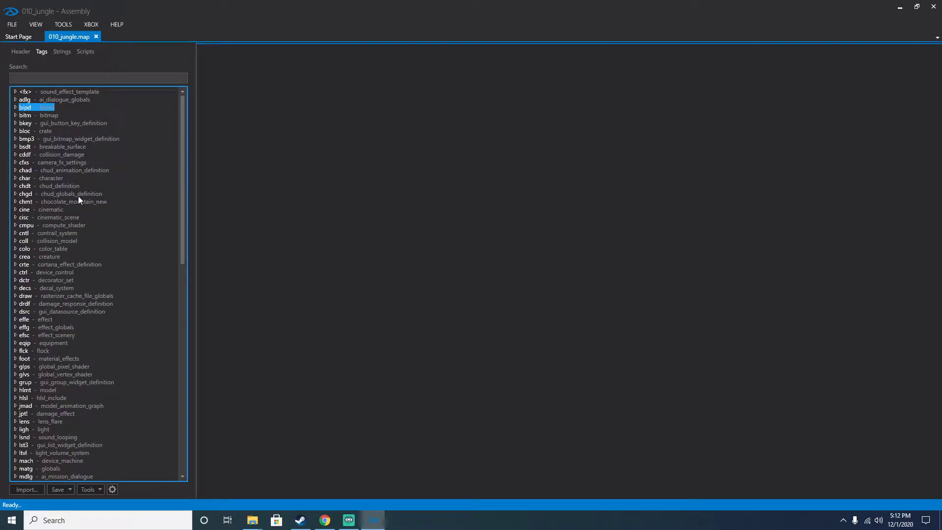
scroll(77, 201, down, 20)
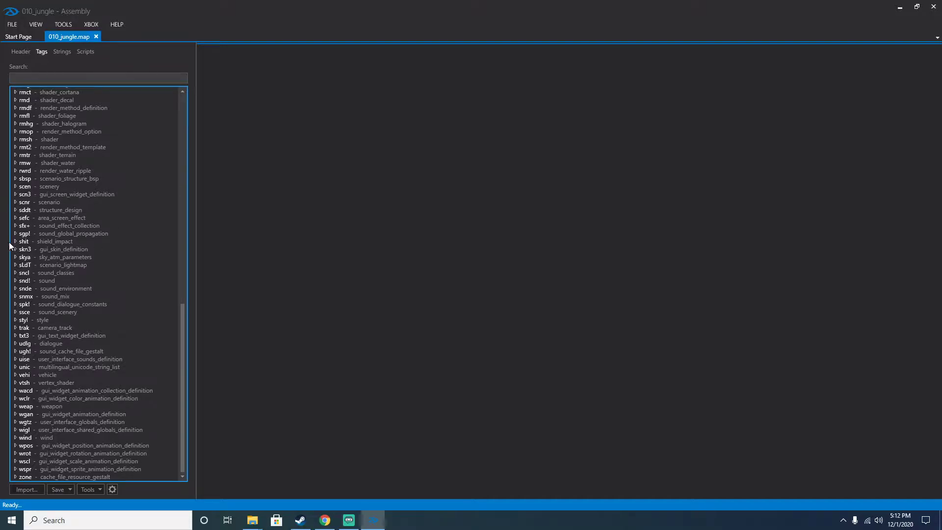
scroll(55, 313, up, 20)
scroll(54, 313, up, 3)
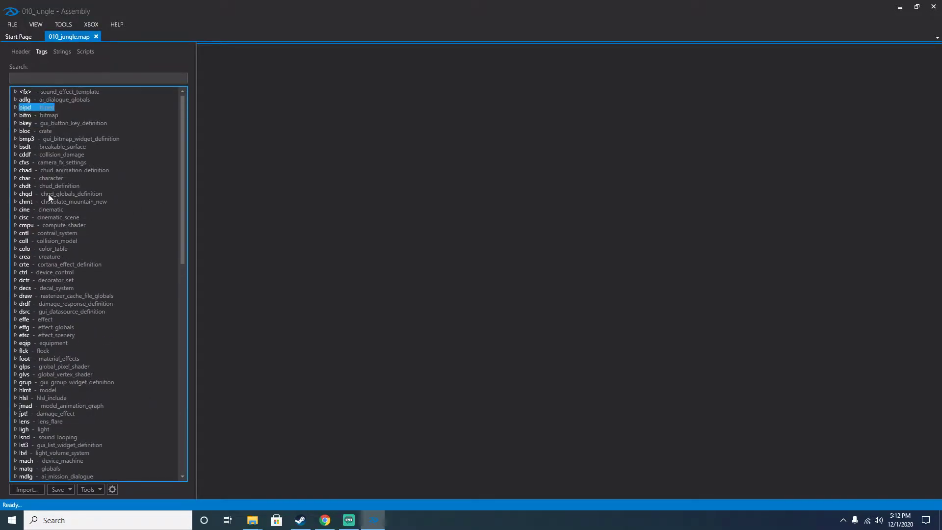
click(63, 195)
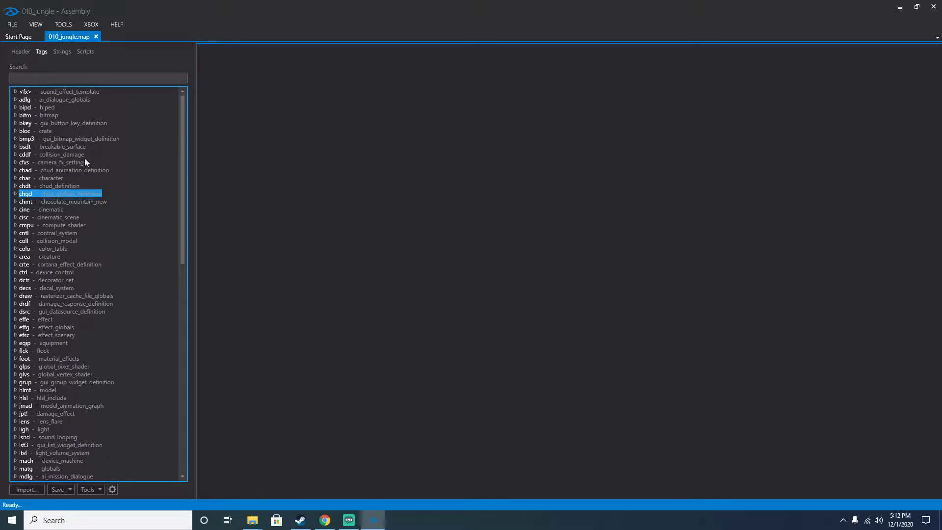
scroll(70, 213, down, 20)
scroll(78, 229, up, 20)
click(96, 37)
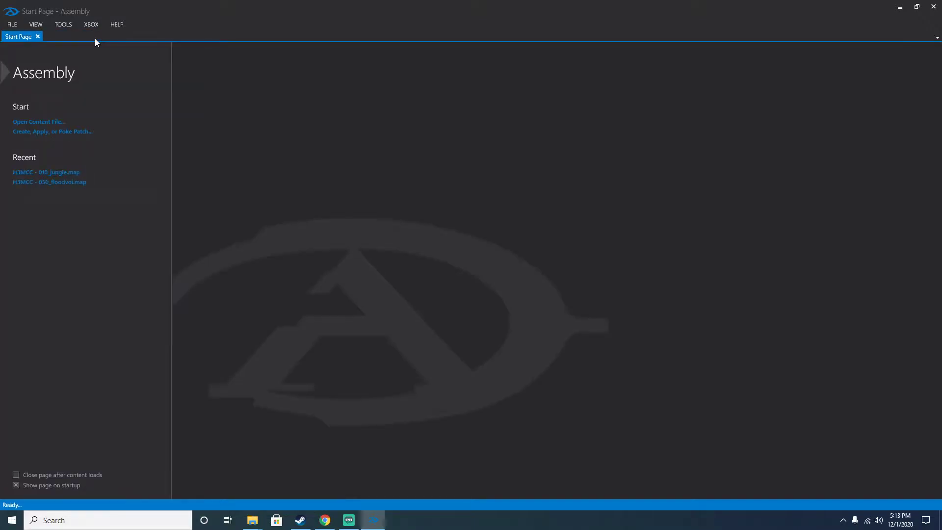
Try to open the Halo 2 map 04a_gasgiant from the halo2\h2_maps_win64_dx11 folder
click(30, 121)
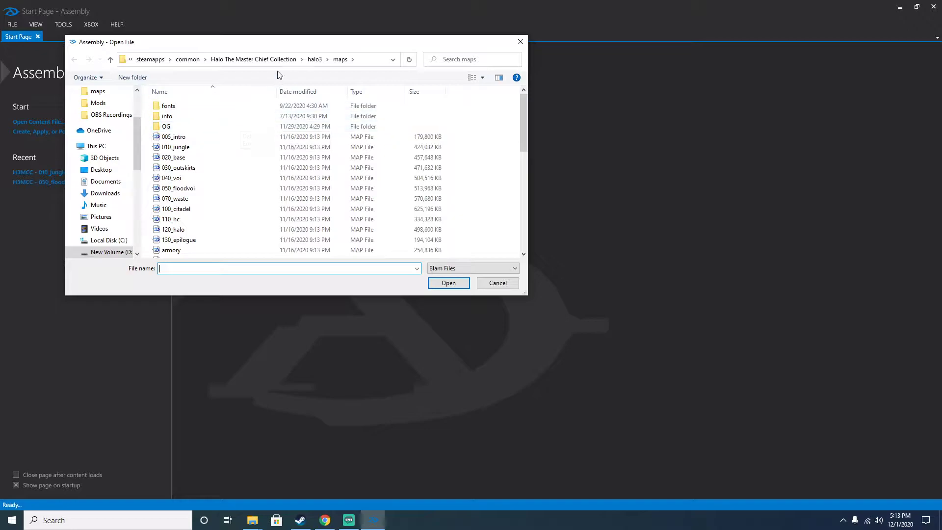
click(267, 59)
double_click(179, 170)
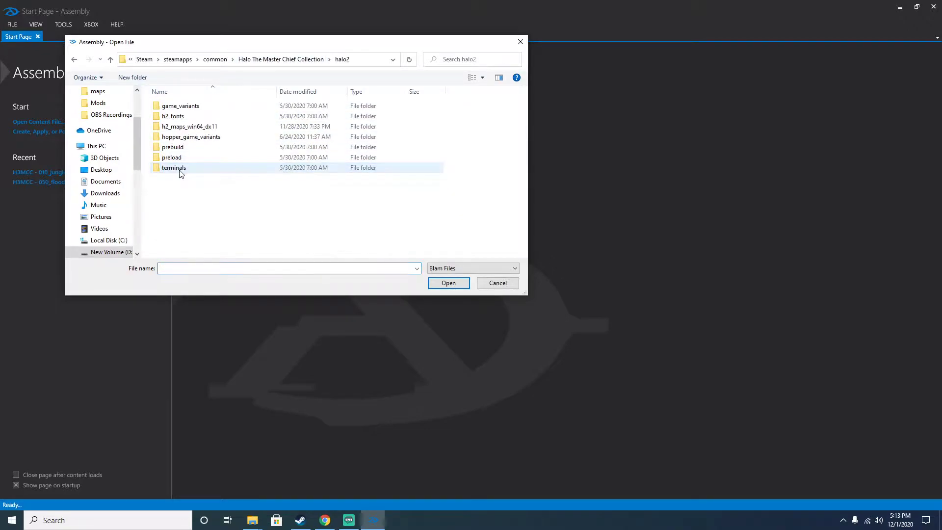
double_click(172, 126)
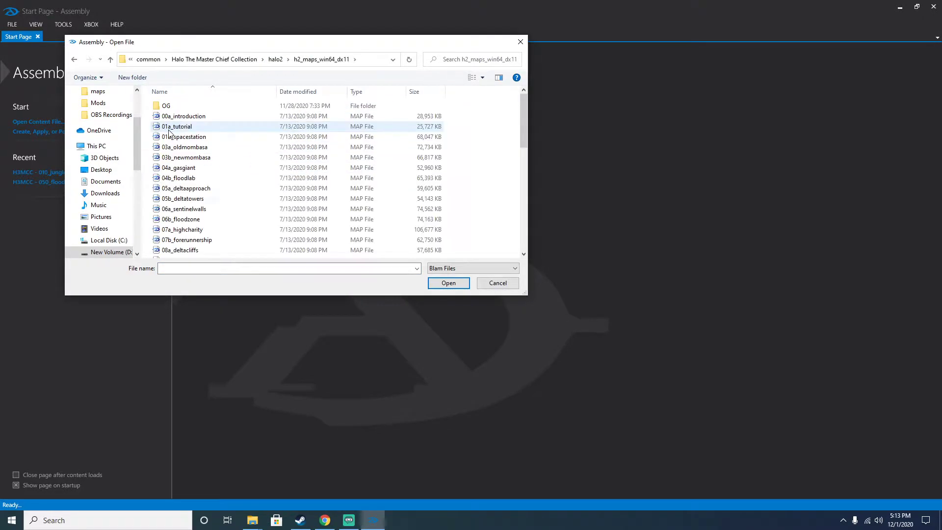
double_click(191, 167)
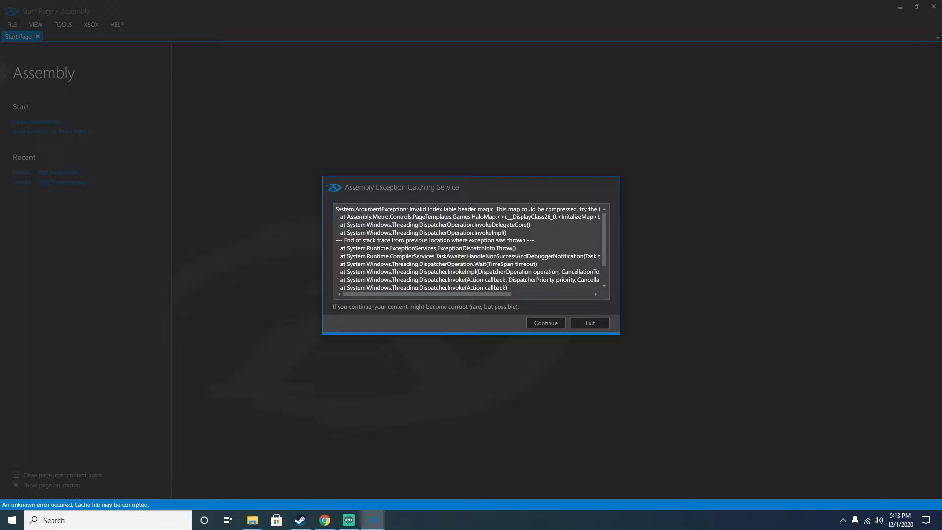
scroll(456, 249, down, 1)
scroll(453, 265, up, 1)
scroll(429, 256, down, 1)
scroll(430, 255, up, 1)
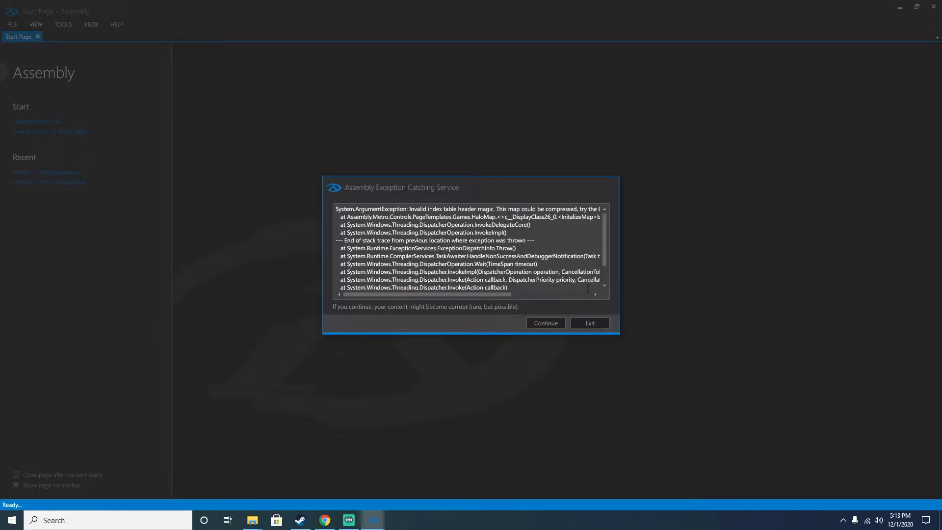
click(550, 325)
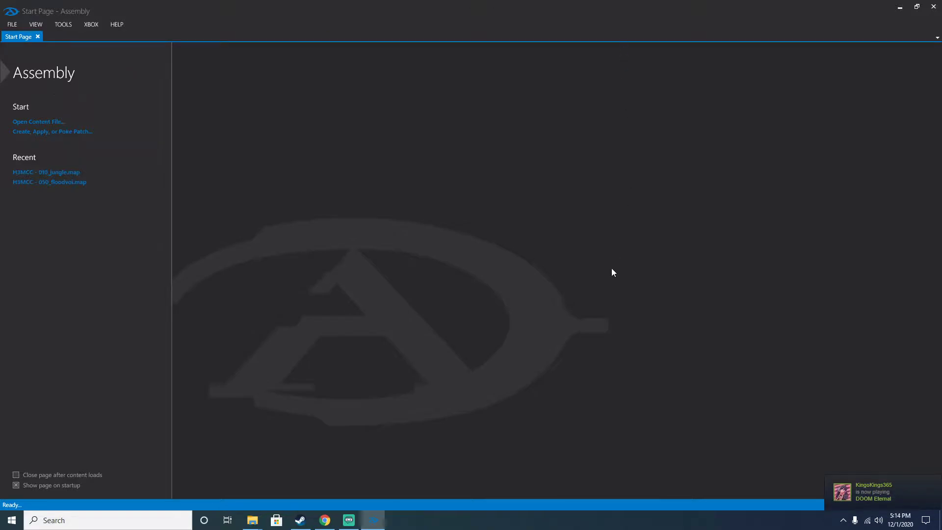
click(906, 5)
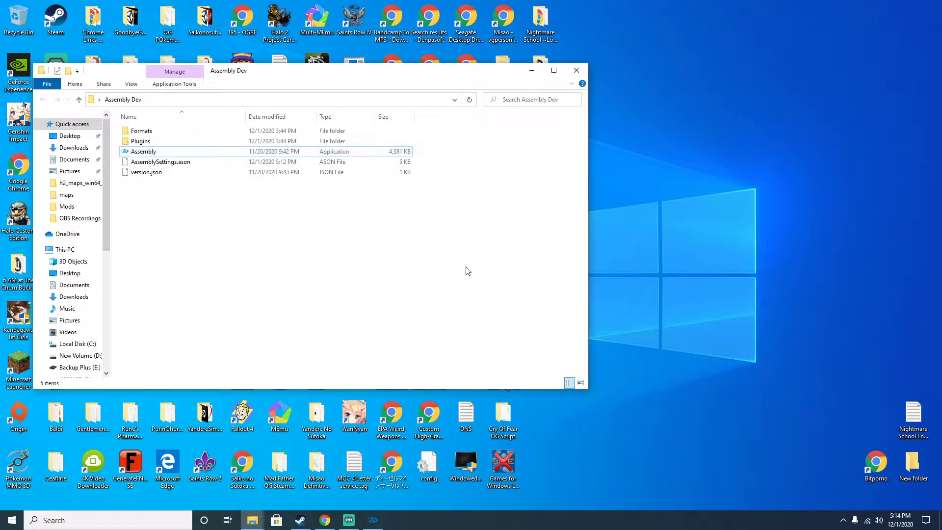
click(531, 70)
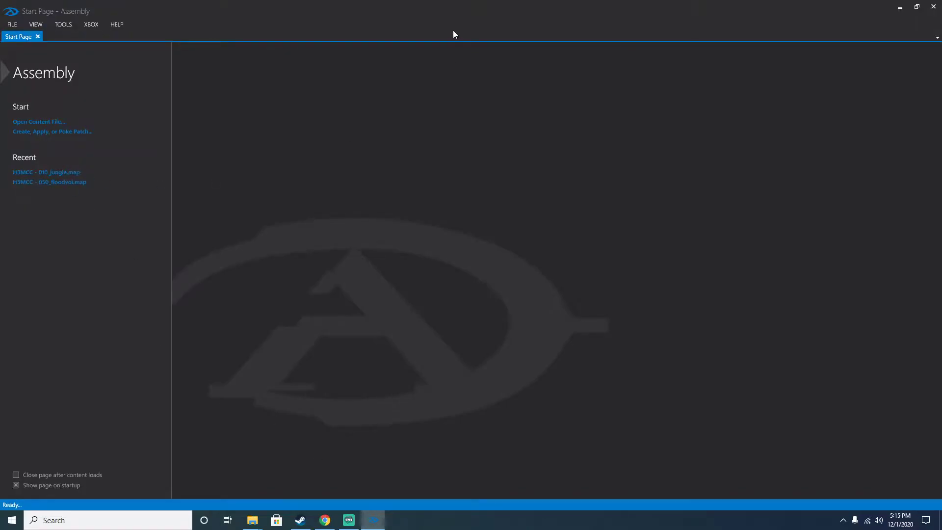
click(901, 8)
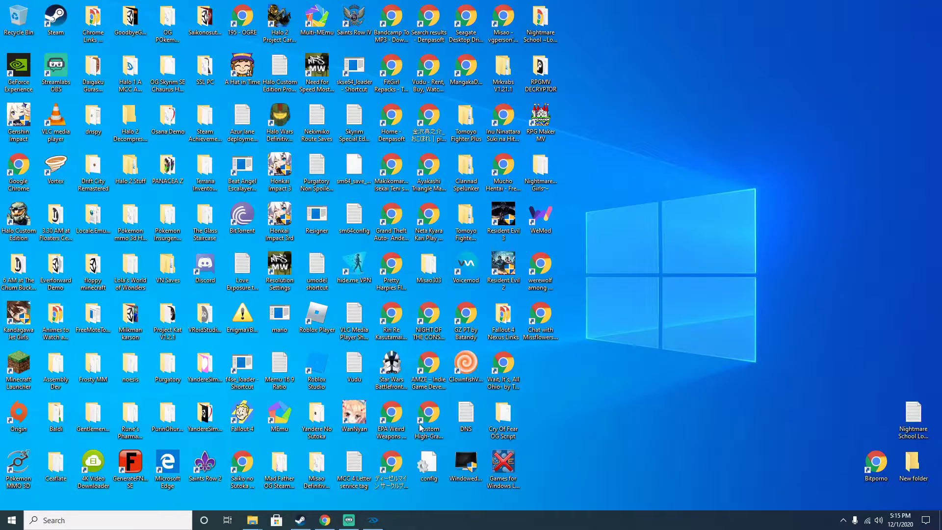
click(373, 520)
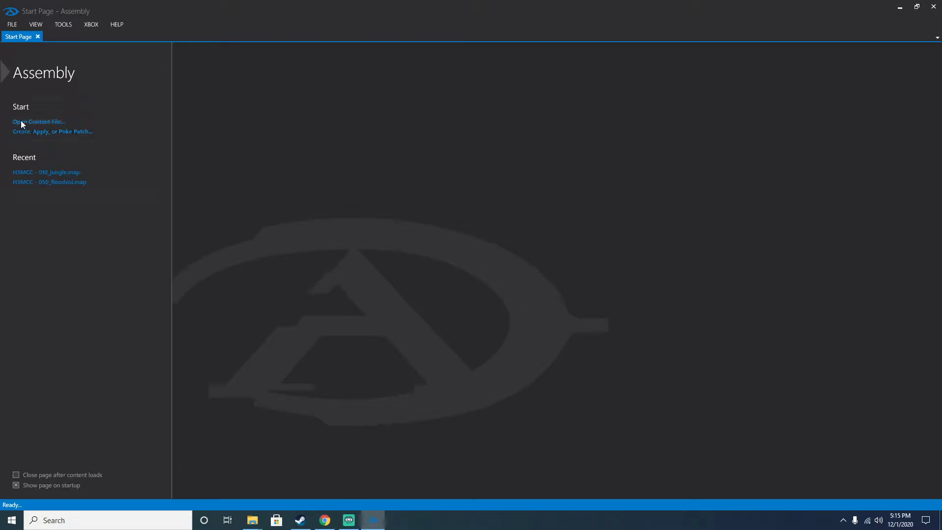
click(397, 183)
click(900, 8)
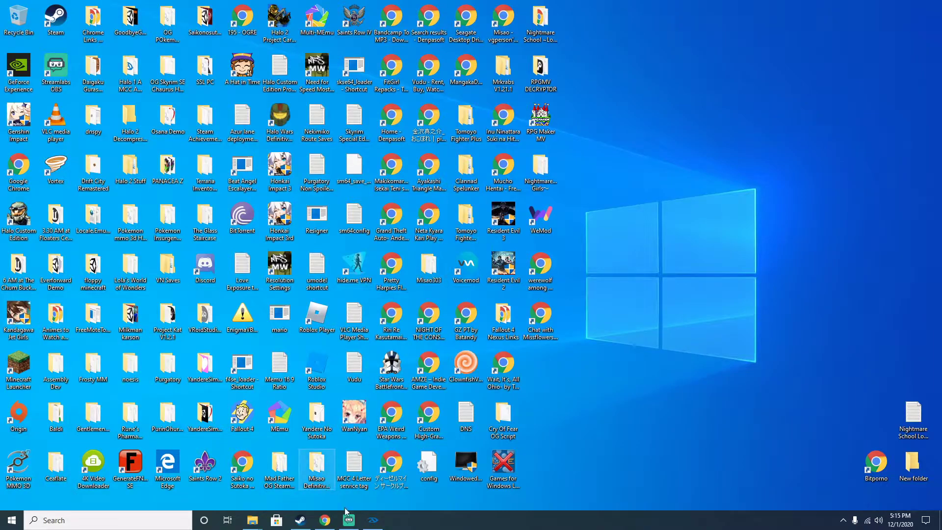
click(378, 524)
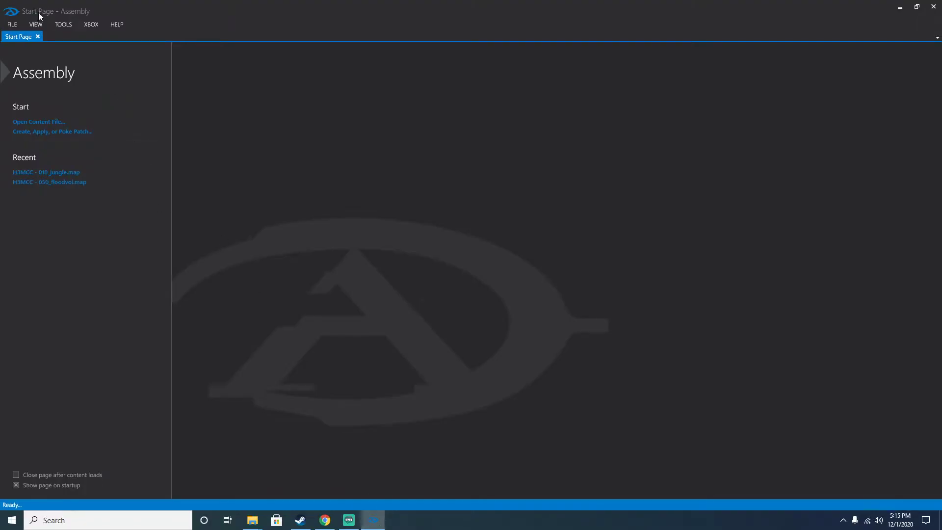
Start the Halo MCC Map De/Compressor and choose 04a_gasgiant.map from h2_maps_win64_dx11 as the input map
click(35, 23)
mouse_move(56, 25)
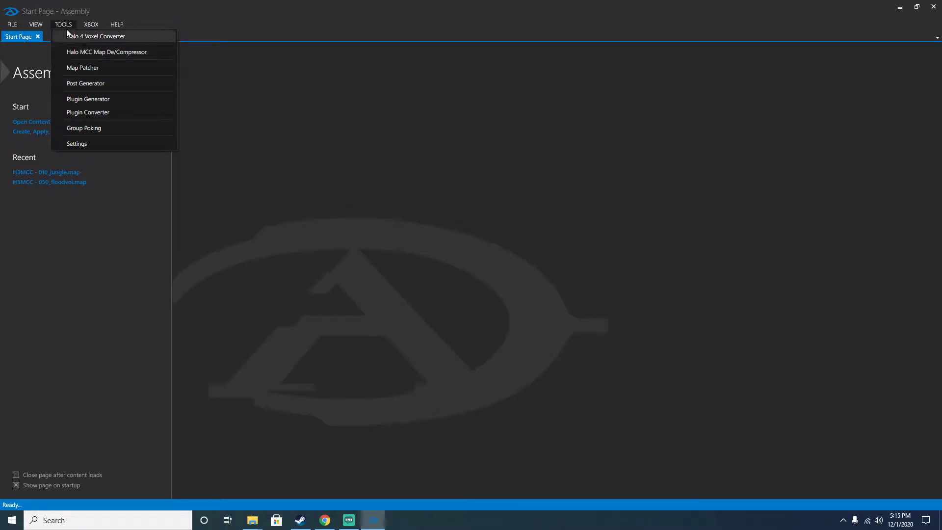
click(121, 51)
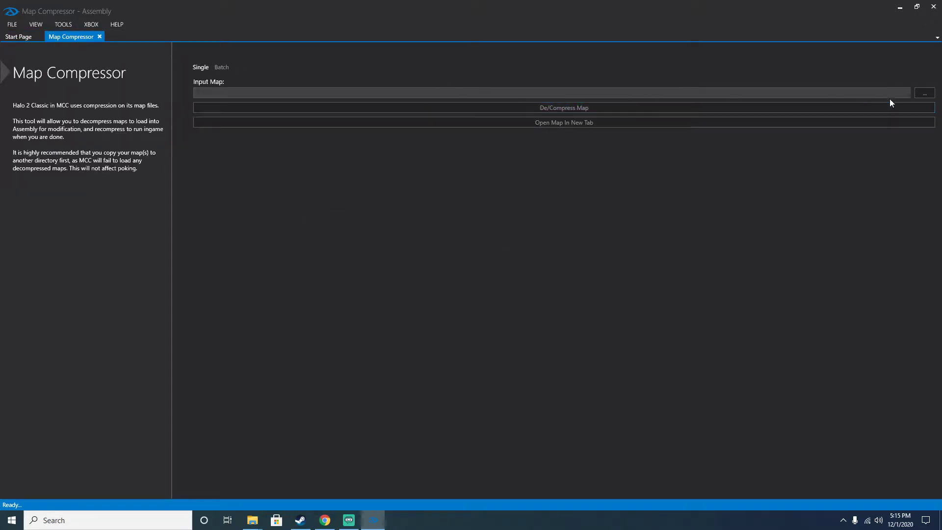
click(925, 93)
drag(267, 44, 309, 56)
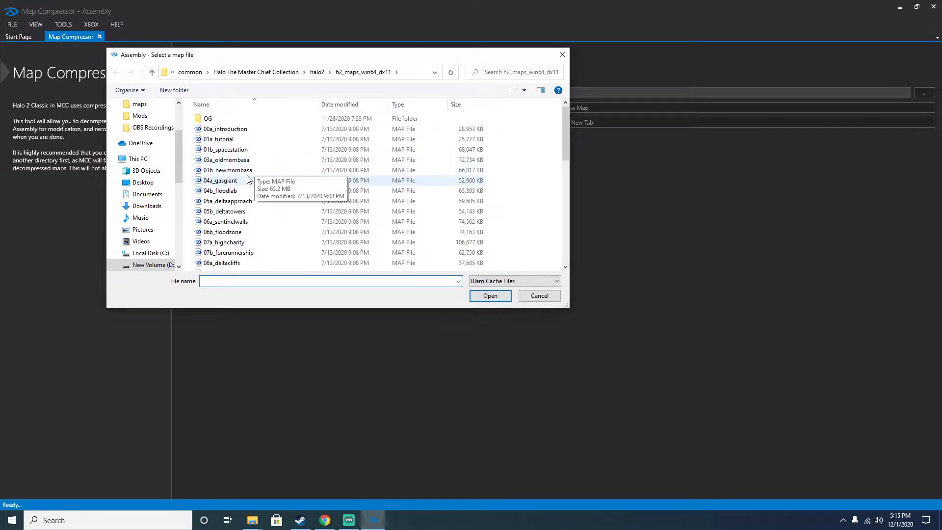
double_click(238, 180)
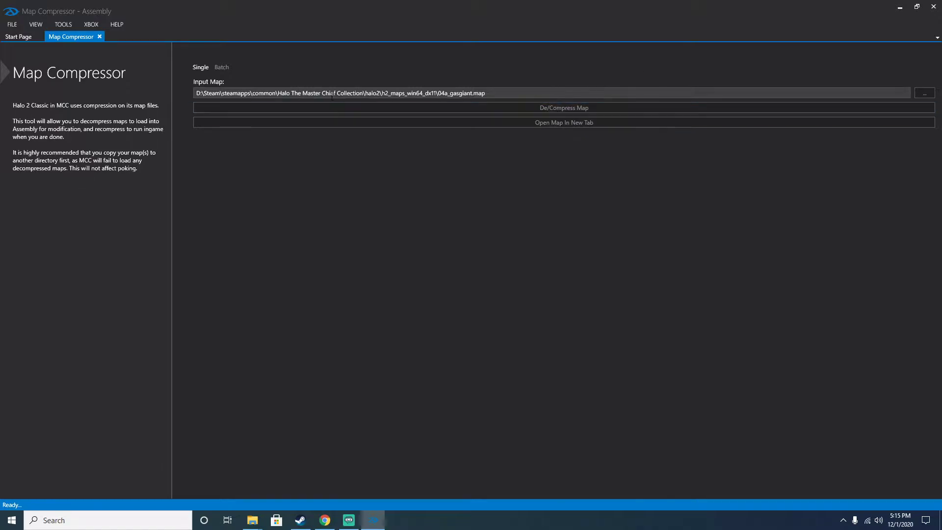
Minimize the Map Compressor window and open the New Volume (D:) drive in File Explorer
click(904, 8)
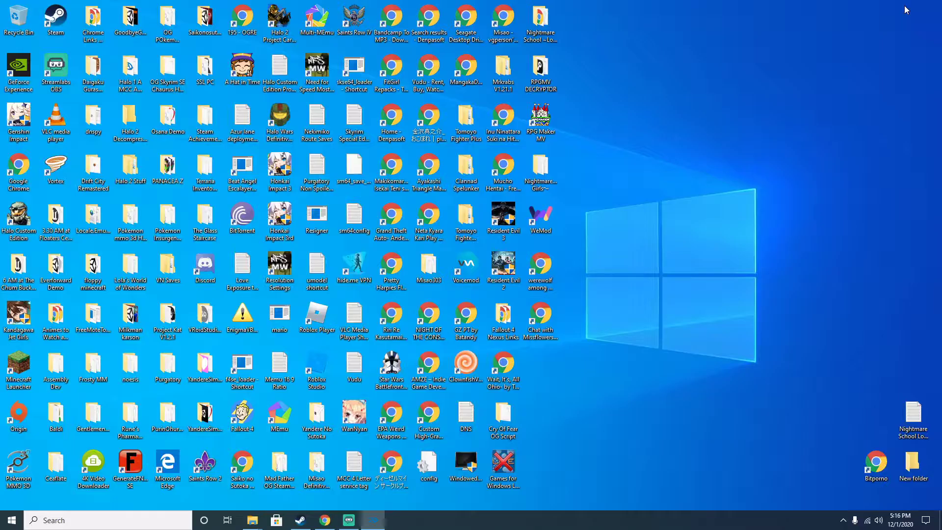
click(136, 524)
click(62, 280)
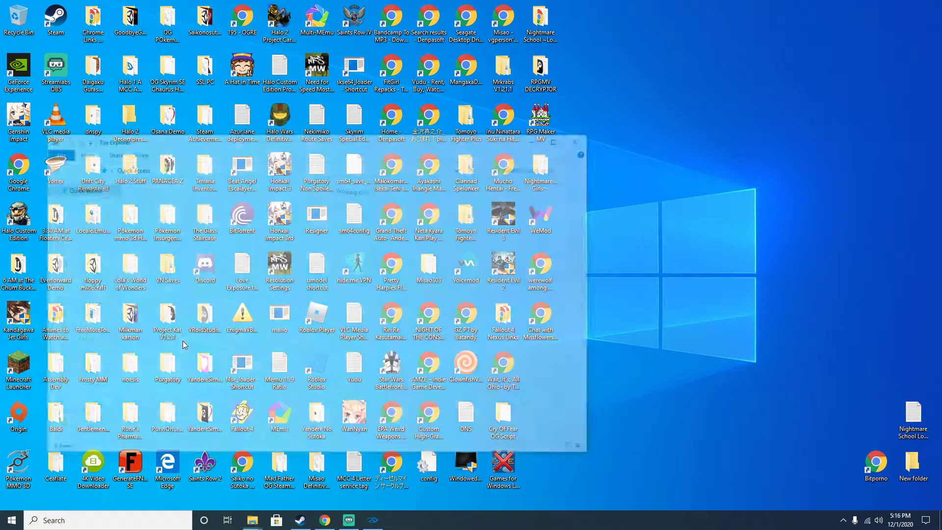
click(73, 317)
double_click(273, 306)
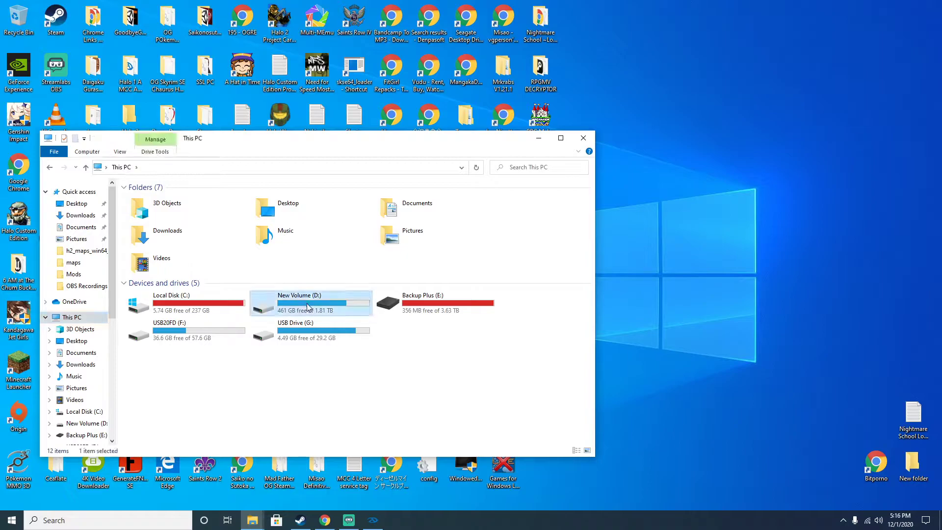
Open the Halo The Master Chief Collection folder under Steam\steamapps\common
scroll(213, 306, down, 10)
scroll(172, 323, up, 10)
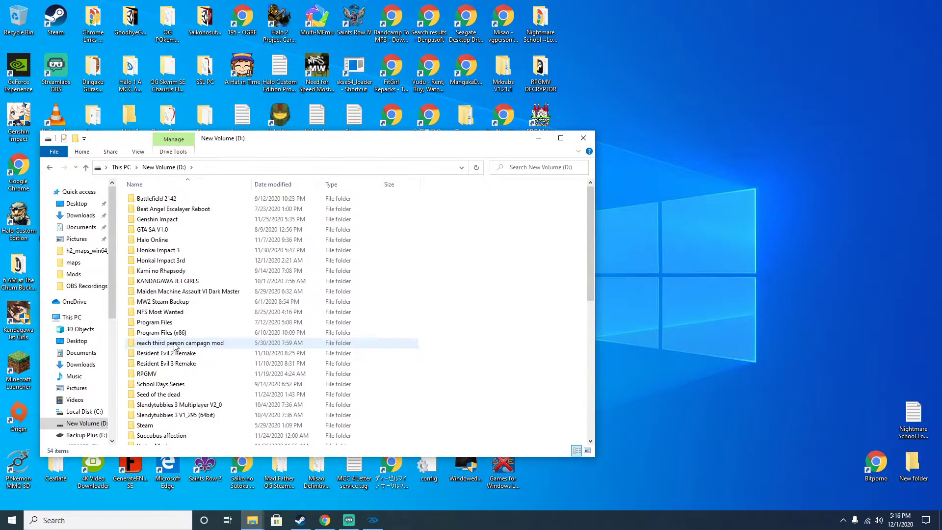
double_click(147, 425)
double_click(150, 198)
double_click(152, 199)
scroll(213, 292, down, 5)
scroll(213, 292, down, 5)
double_click(162, 315)
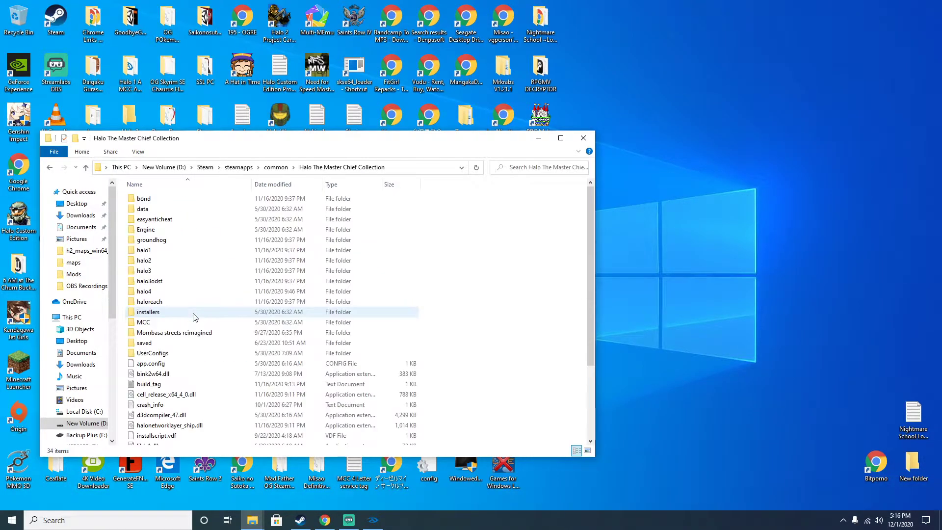
Check the desktop folder Halo 2 Decompressed Maps and open the game's halo2\h2_maps_win64_dx11 folder
double_click(162, 261)
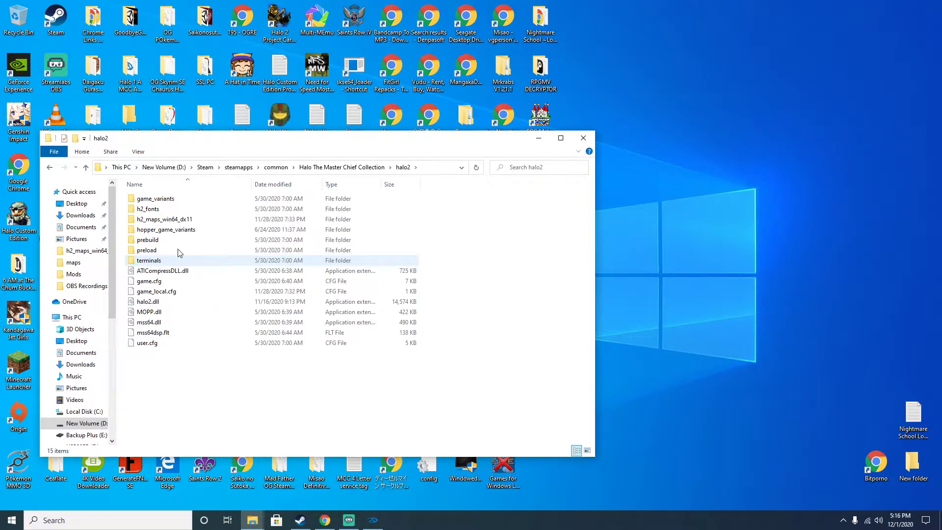
drag(255, 138, 537, 40)
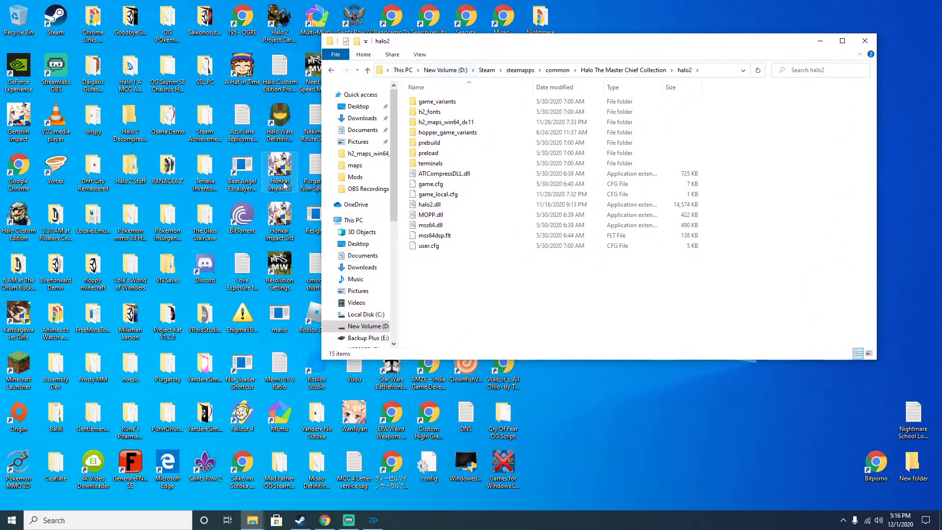
double_click(130, 118)
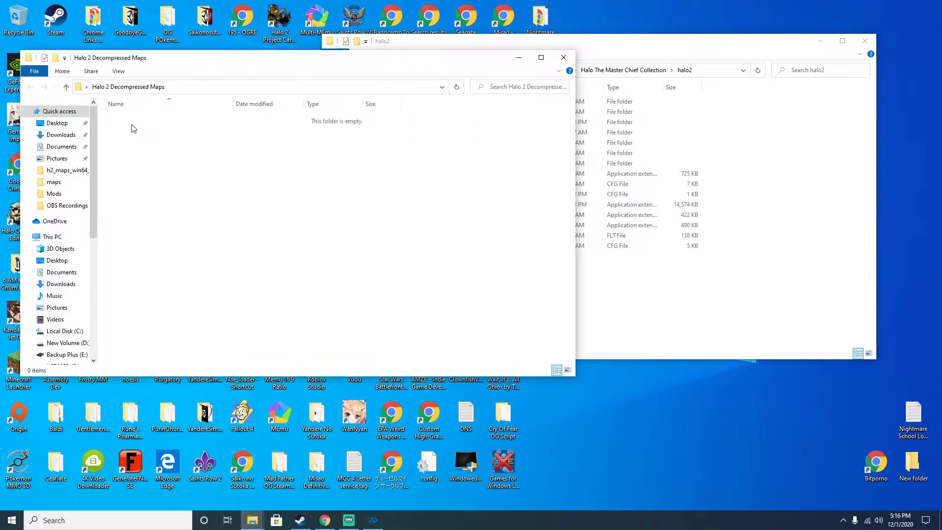
click(563, 58)
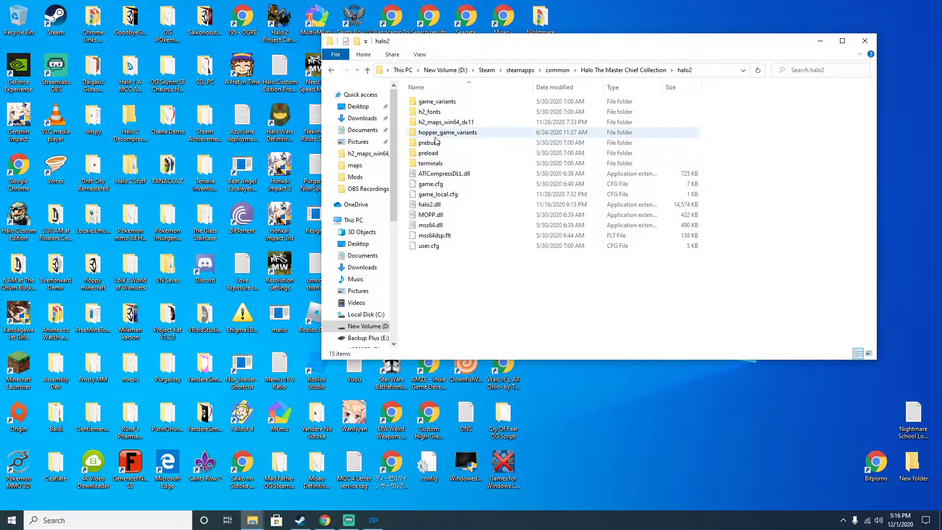
double_click(432, 126)
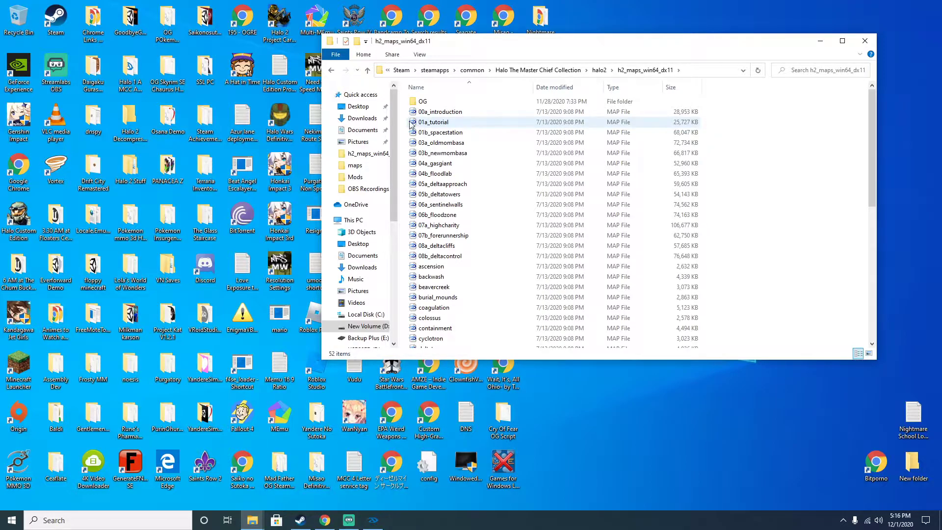
Copy the maps 01a_tutorial through 08b_deltacontrol into the Halo 2 Decompressed Maps folder and close the source folder
drag(401, 121, 469, 270)
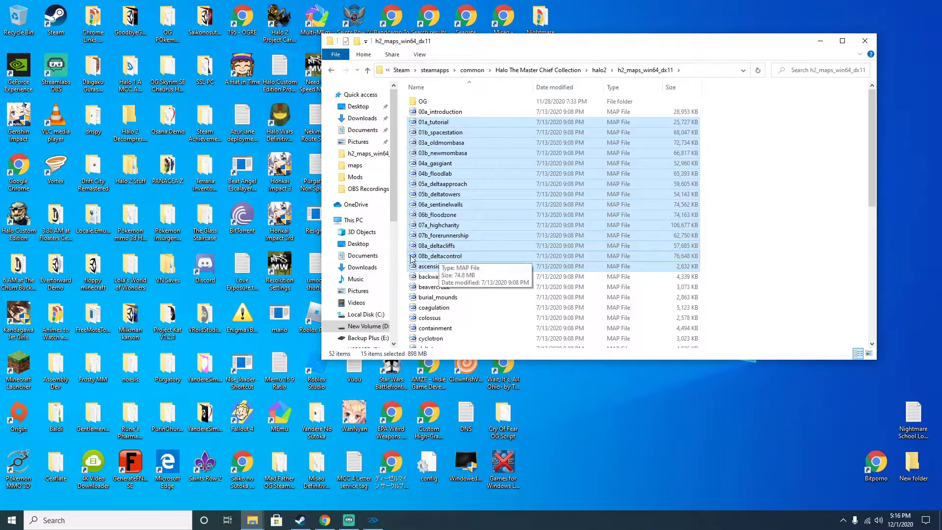
click(779, 253)
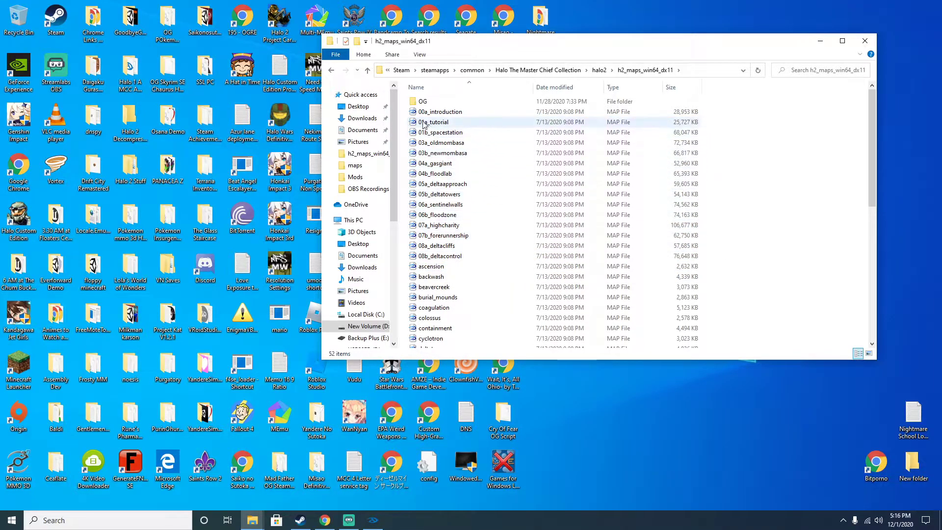
drag(403, 132, 499, 262)
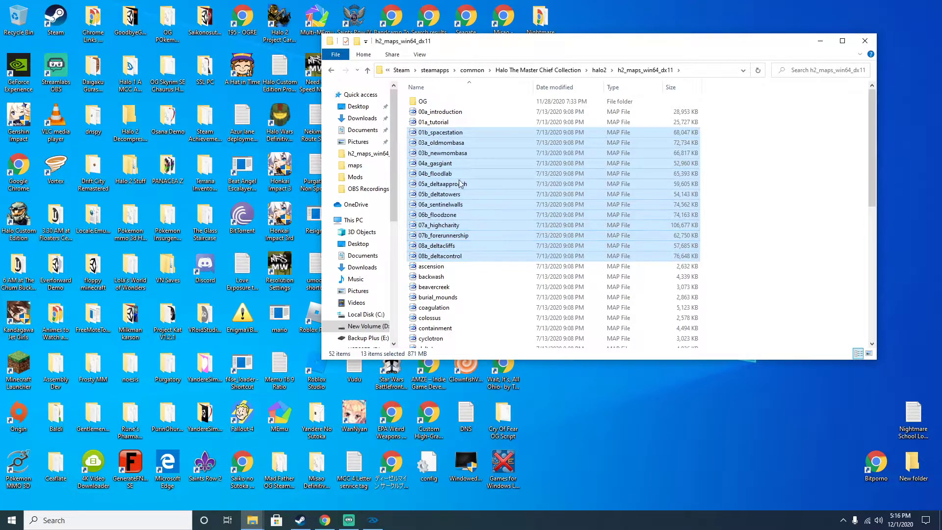
ctrl+click(438, 125)
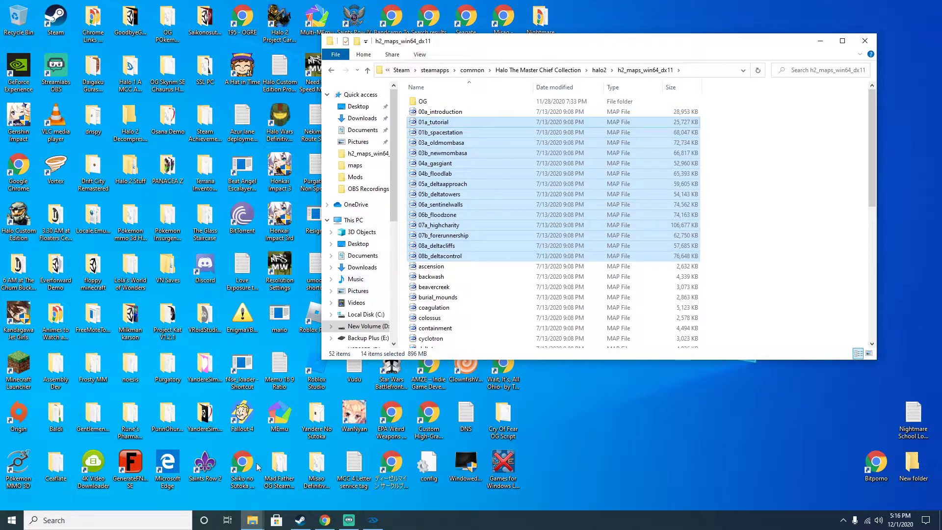
click(252, 521)
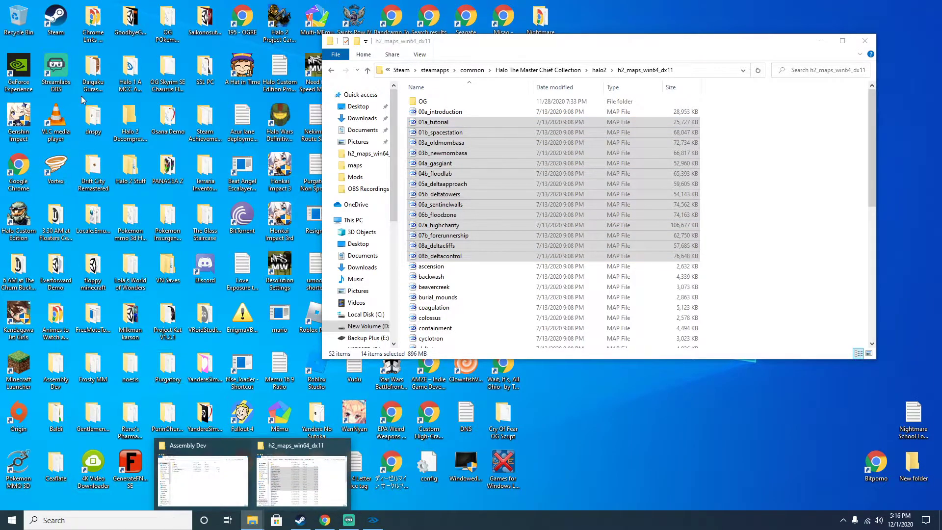
double_click(125, 117)
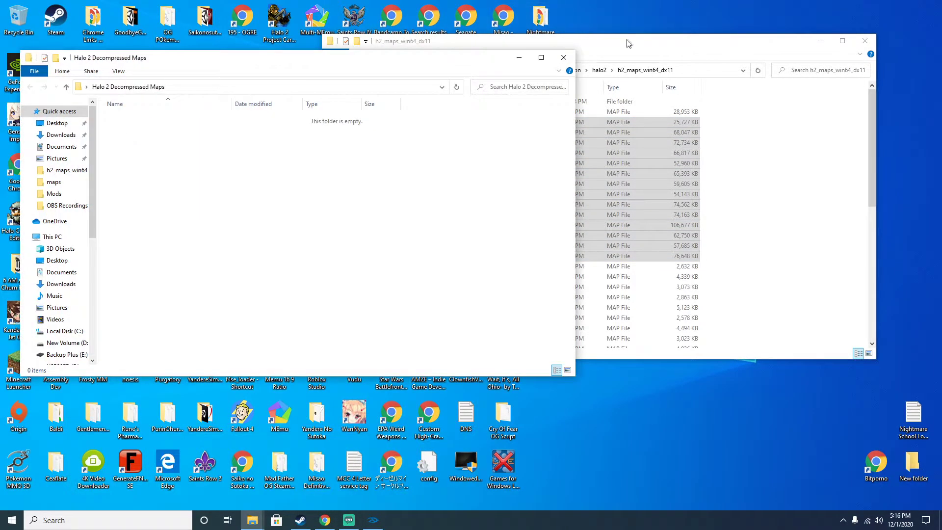
click(628, 44)
drag(492, 127, 238, 200)
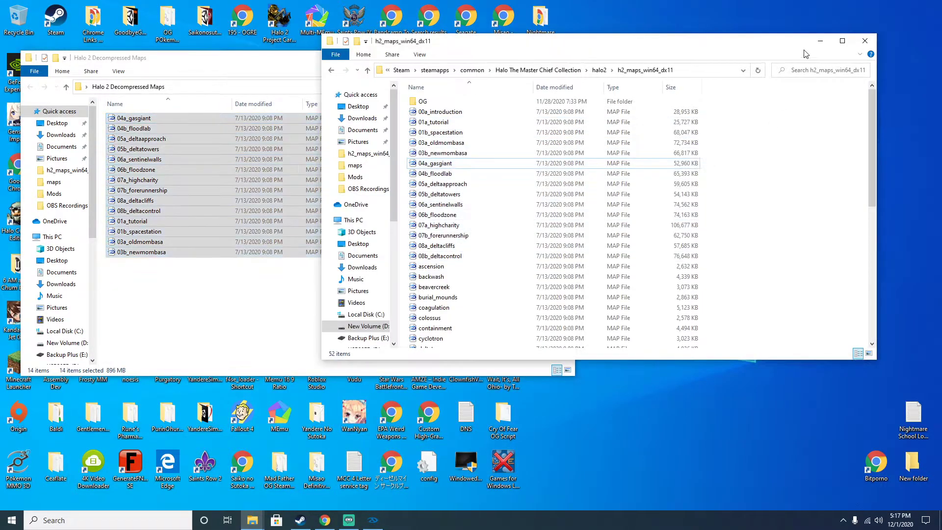
key(alt+F4)
Switch to Assembly and decompress the copy of 04a_gasgiant.map in Desktop\Halo 2 Decompressed Maps with the Map Compressor
click(379, 520)
click(924, 94)
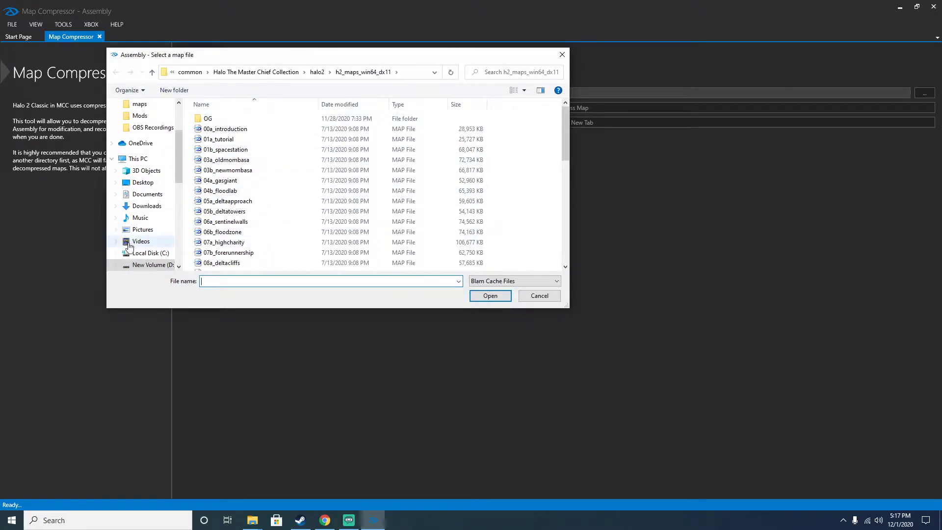
scroll(133, 194, up, 3)
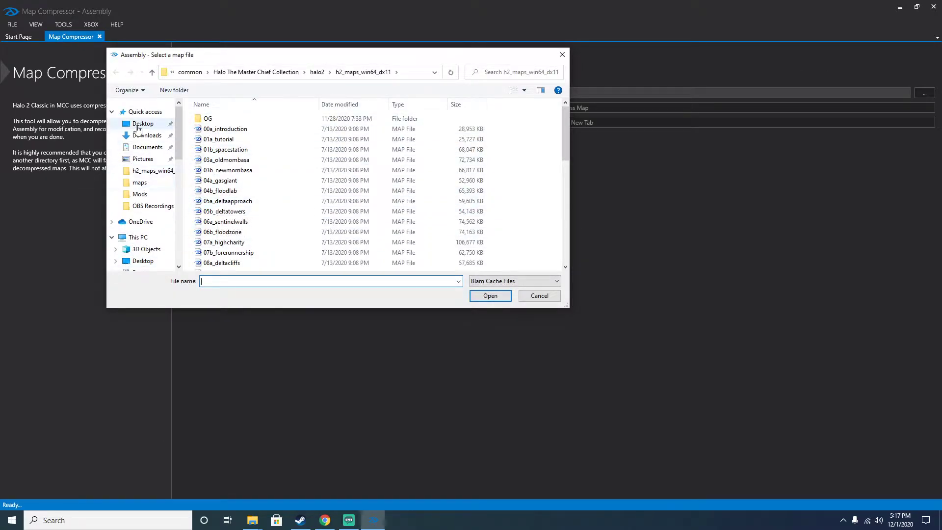
click(140, 123)
scroll(246, 176, down, 3)
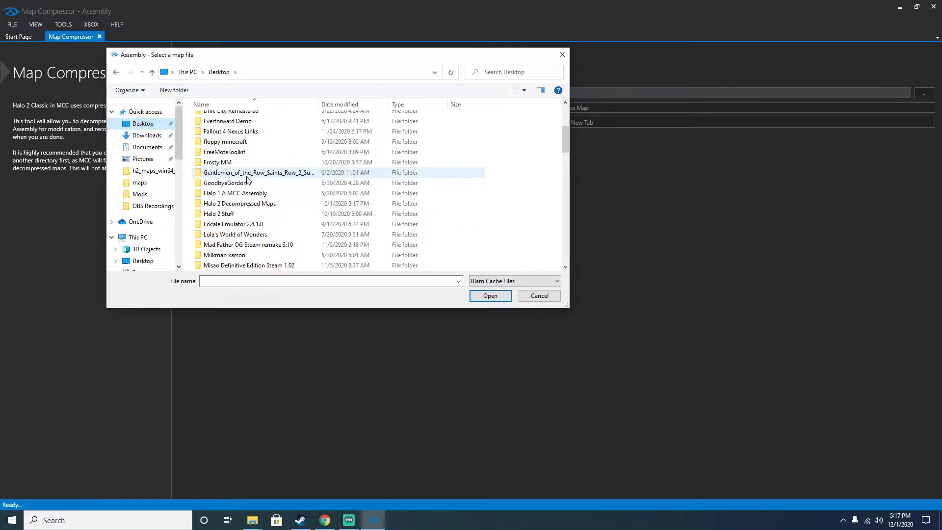
double_click(225, 204)
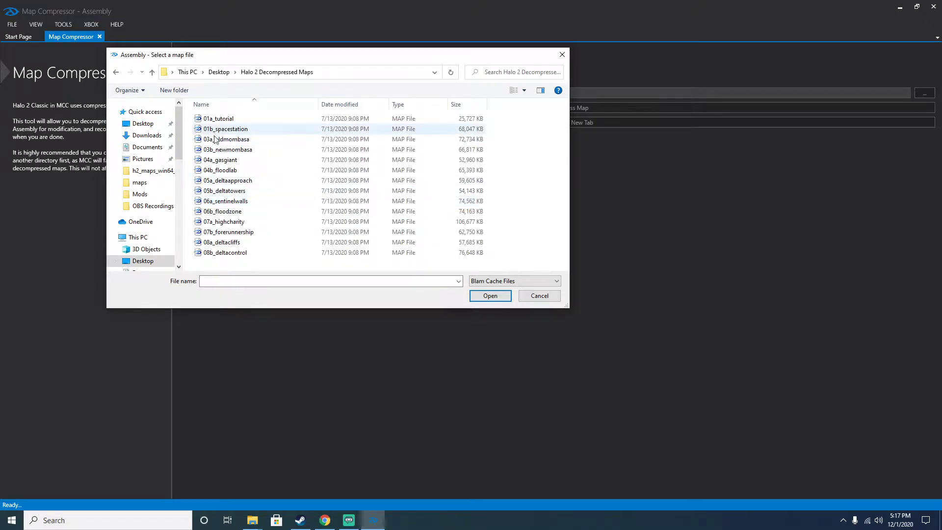
double_click(220, 160)
click(465, 106)
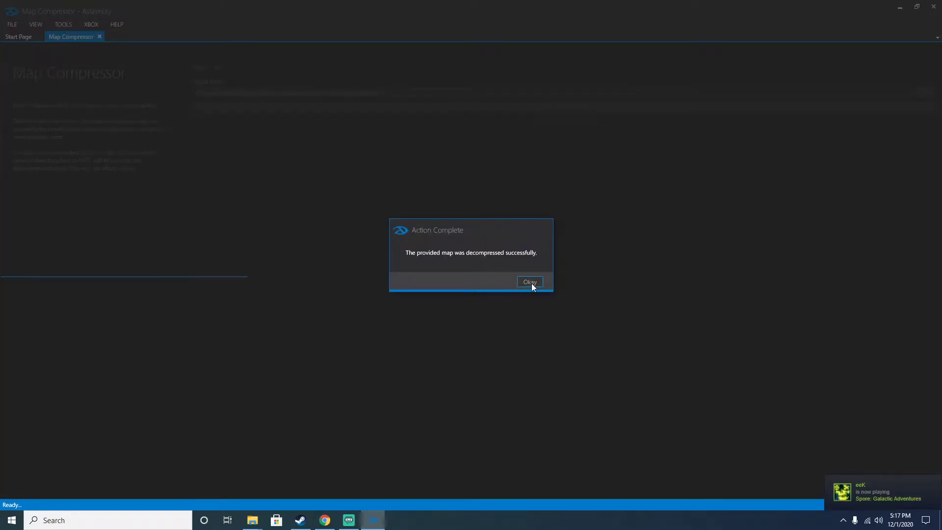
click(530, 283)
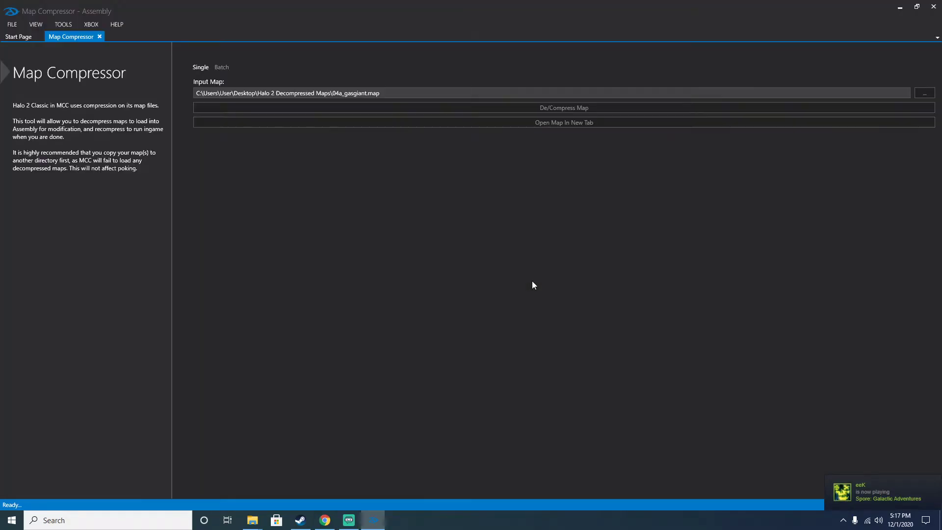
Open the decompressed 04a_gasgiant map from Halo 2 Decompressed Maps and bring up its tag list
click(16, 36)
click(16, 24)
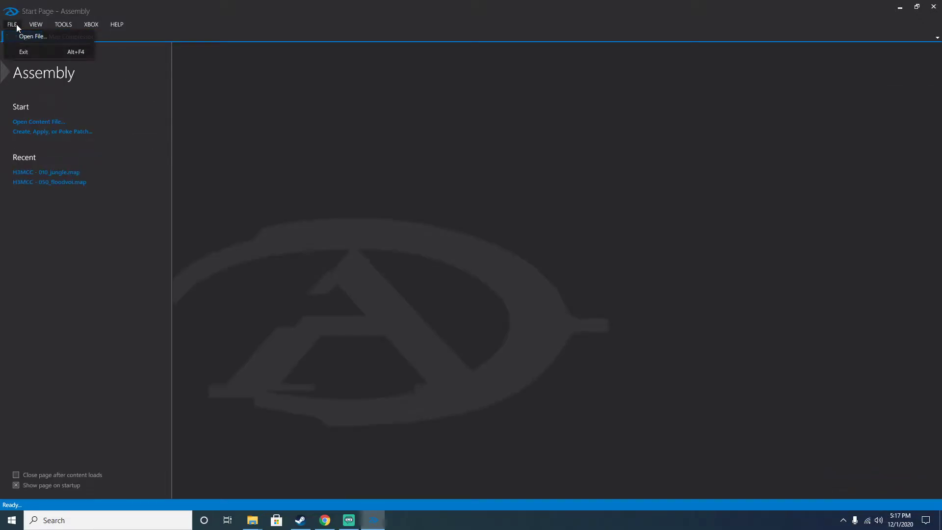
click(23, 37)
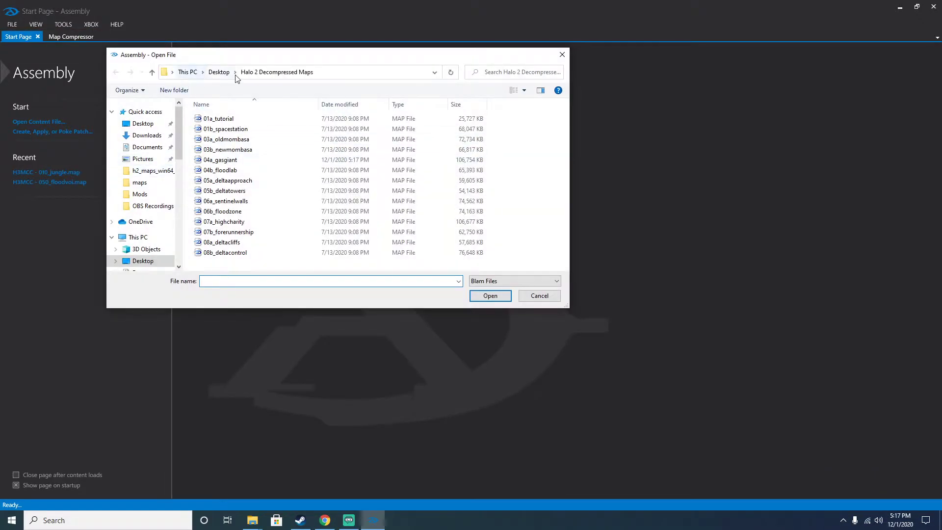
double_click(220, 161)
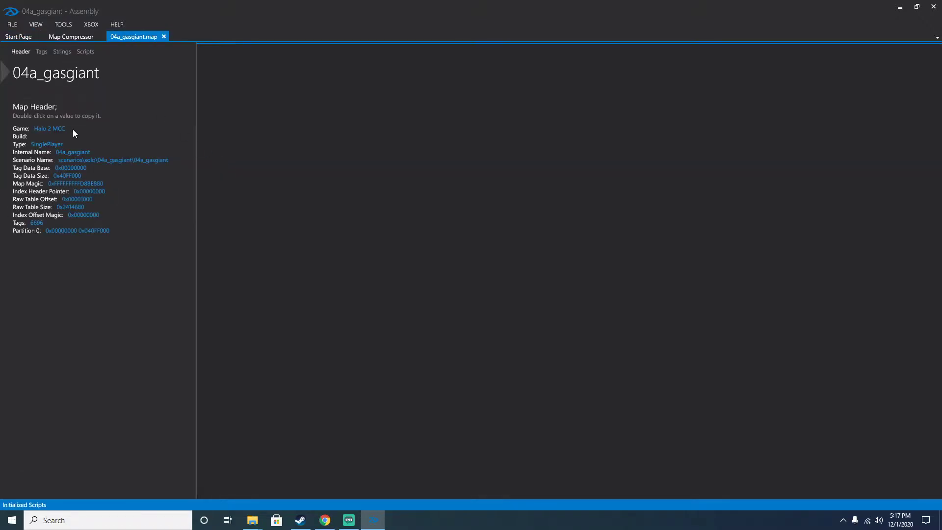
click(42, 52)
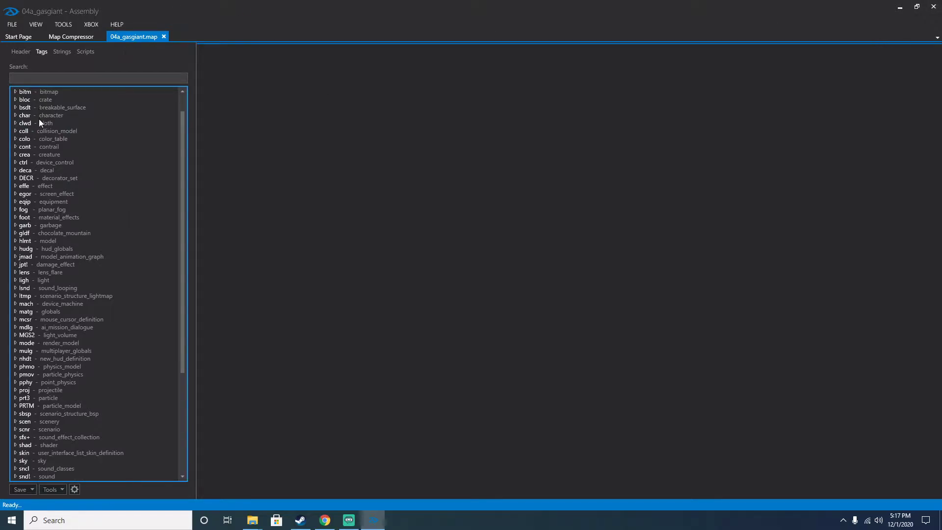
click(40, 108)
double_click(41, 110)
double_click(40, 110)
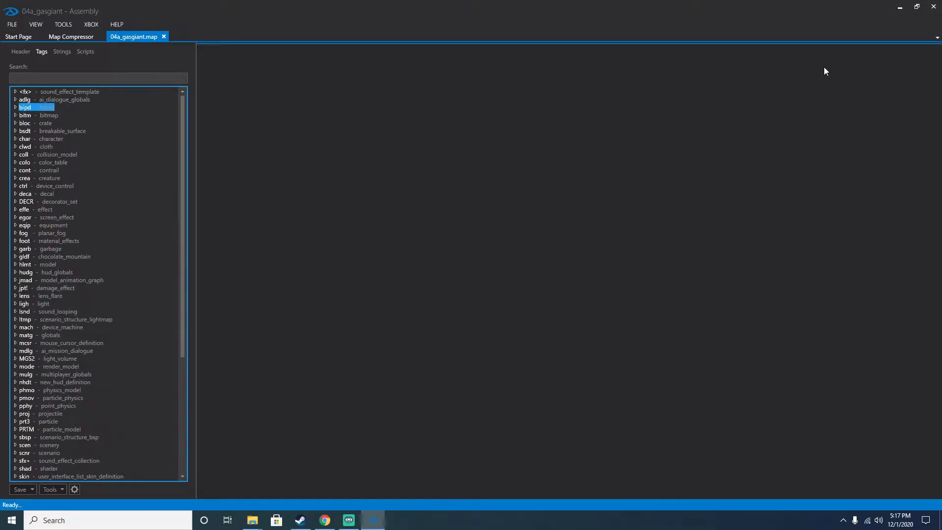
Minimize the open windows and launch Halo: The Master Chief Collection from Steam with Anti-Cheat Disabled
click(900, 7)
click(451, 231)
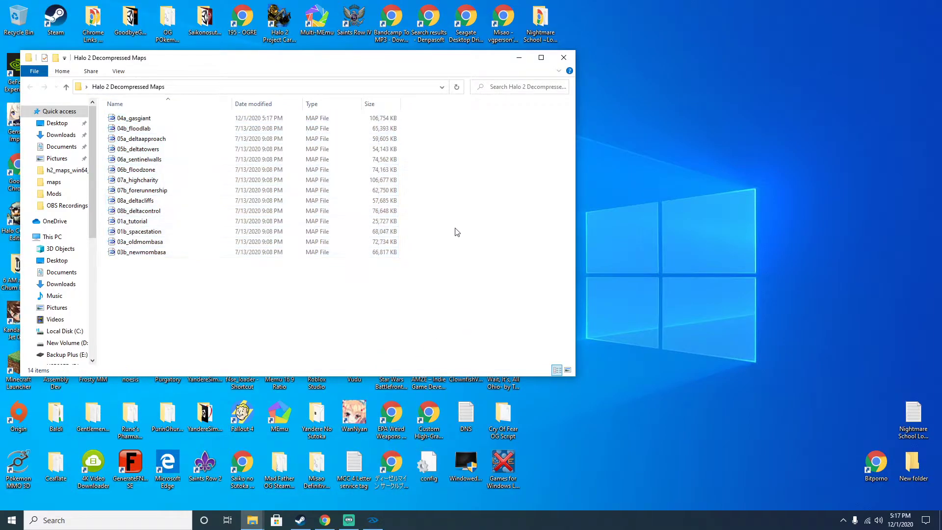
click(519, 57)
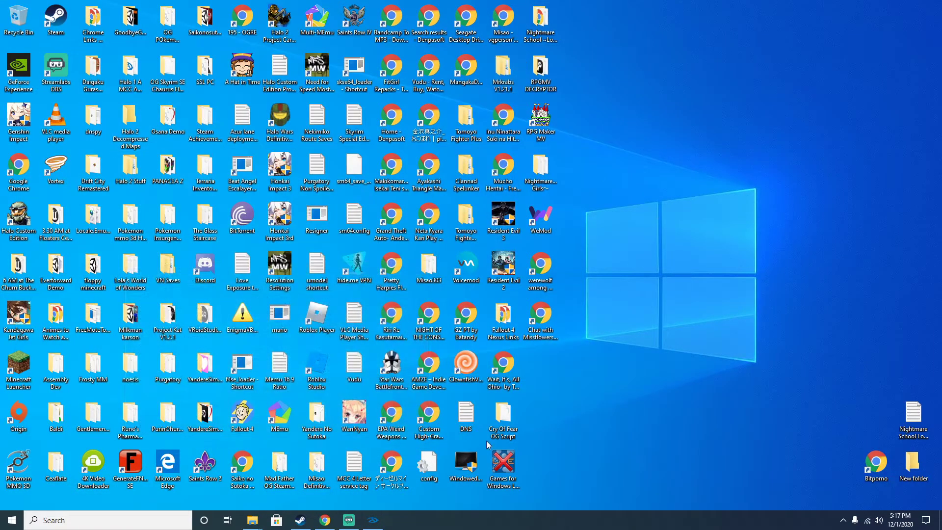
click(300, 519)
click(197, 210)
click(393, 263)
click(497, 289)
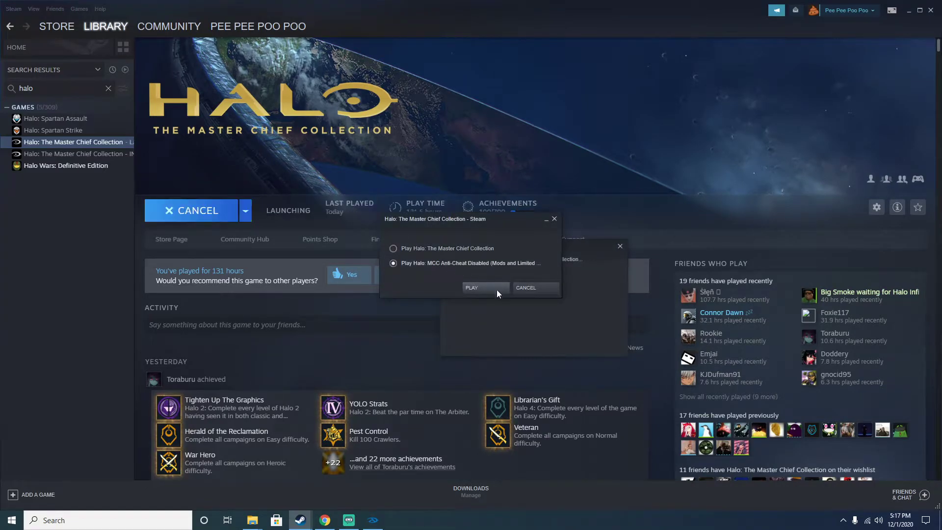
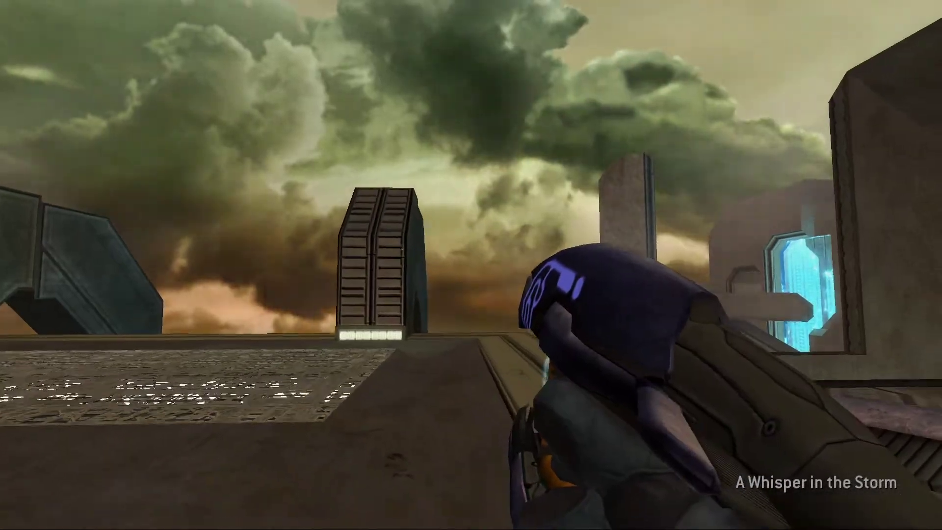
Pause the running Halo 2 mission The Arbiter and switch back to Assembly
key(Escape)
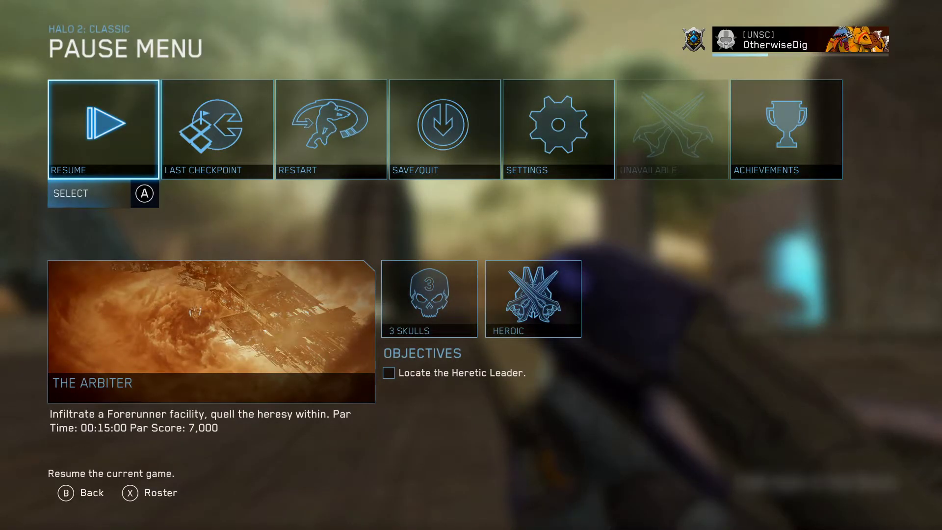
key(super)
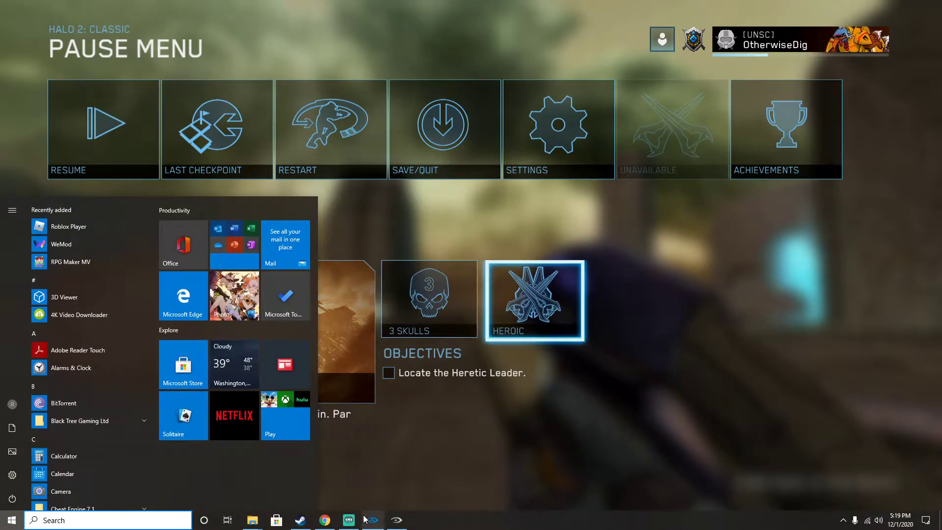
click(372, 520)
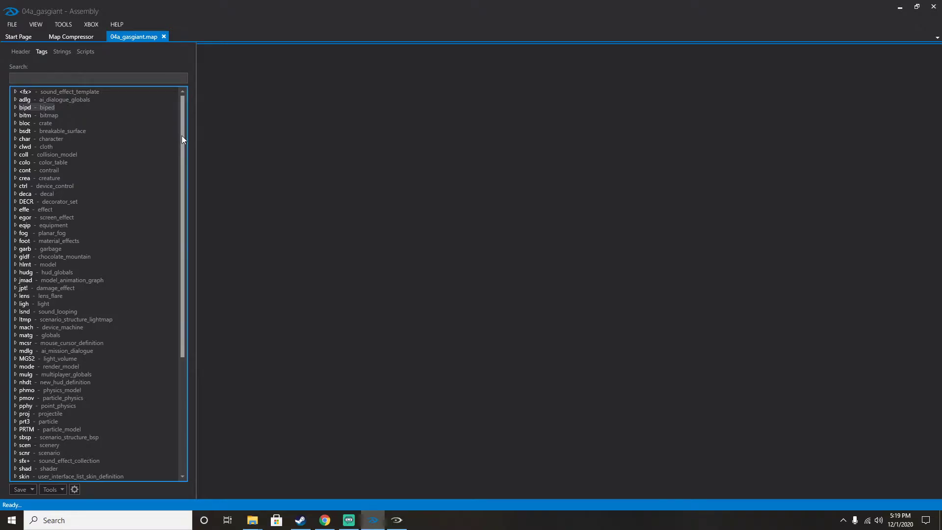
Search the 04a_gasgiant tags for matg and open the globals\globals tag
drag(182, 136, 172, 273)
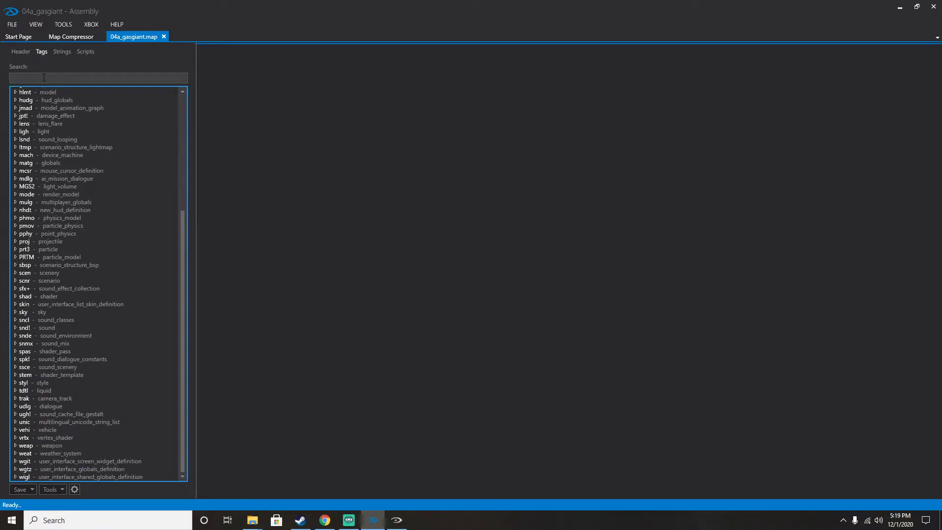
text(matg)
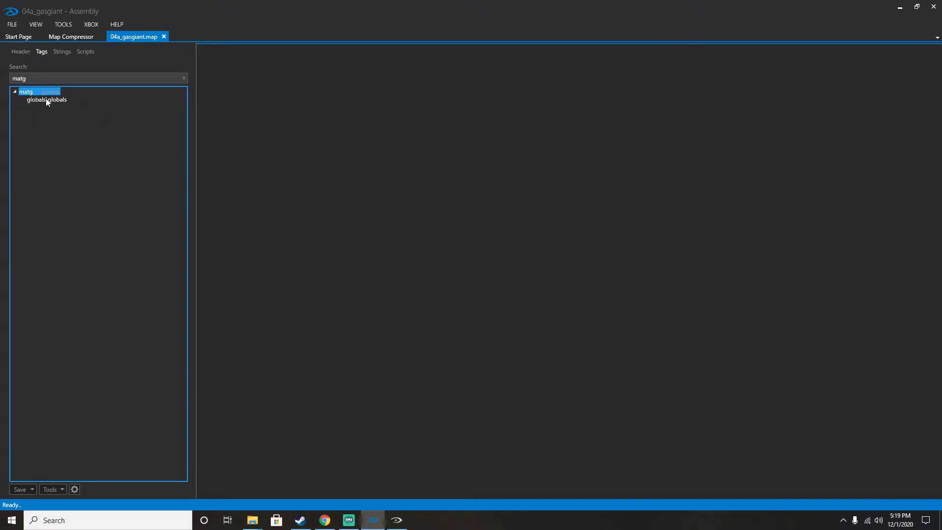
double_click(46, 99)
Search the globals tag for player and go to the Player Representation block
click(308, 62)
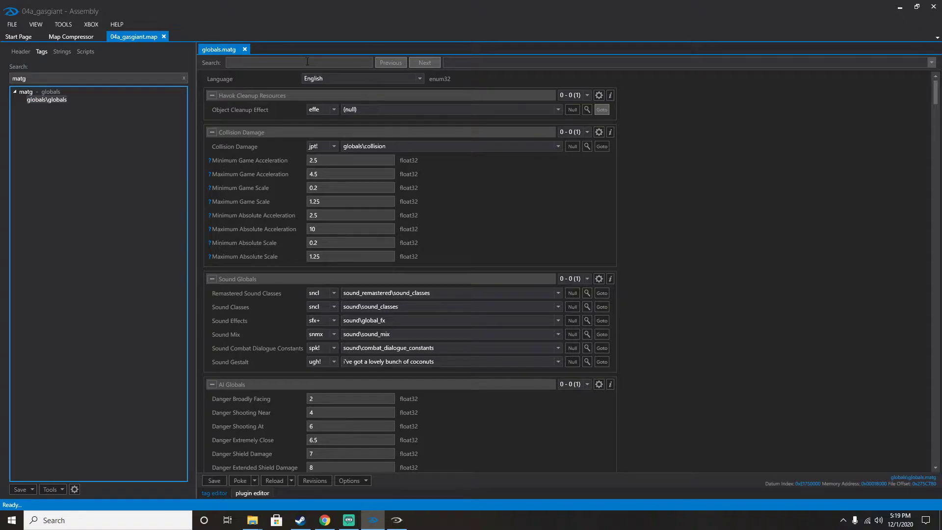
text(player)
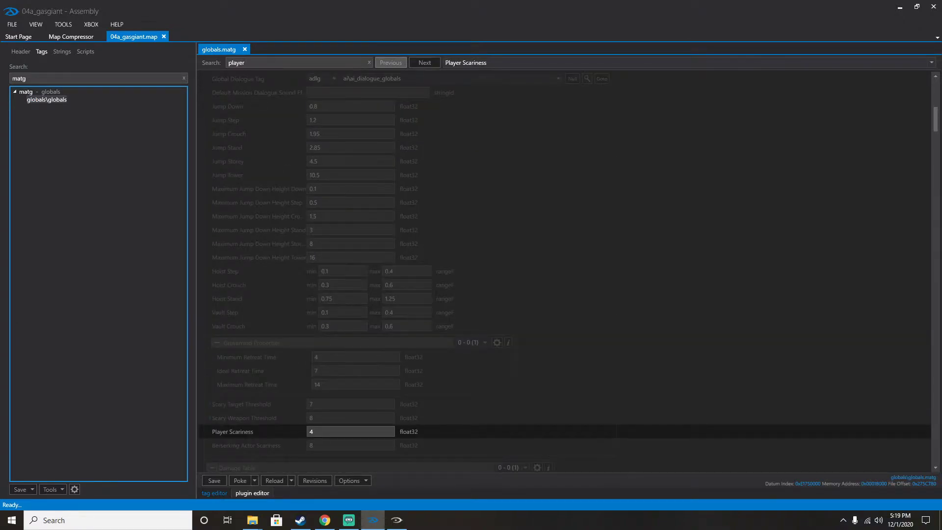
click(484, 61)
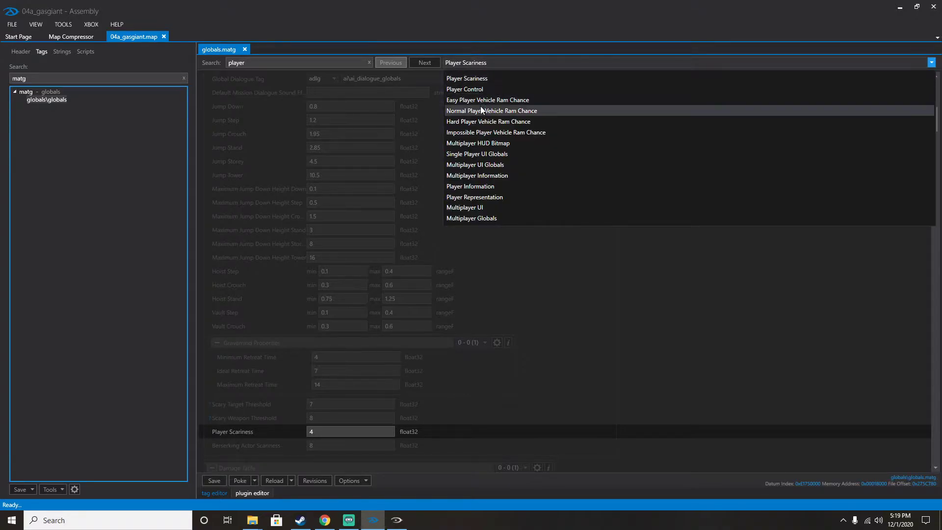
click(487, 197)
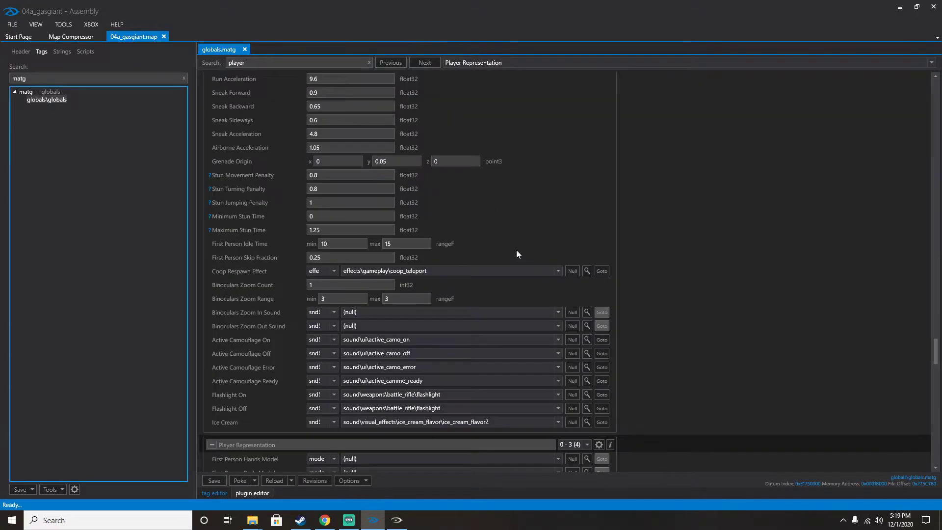
scroll(715, 321, down, 4)
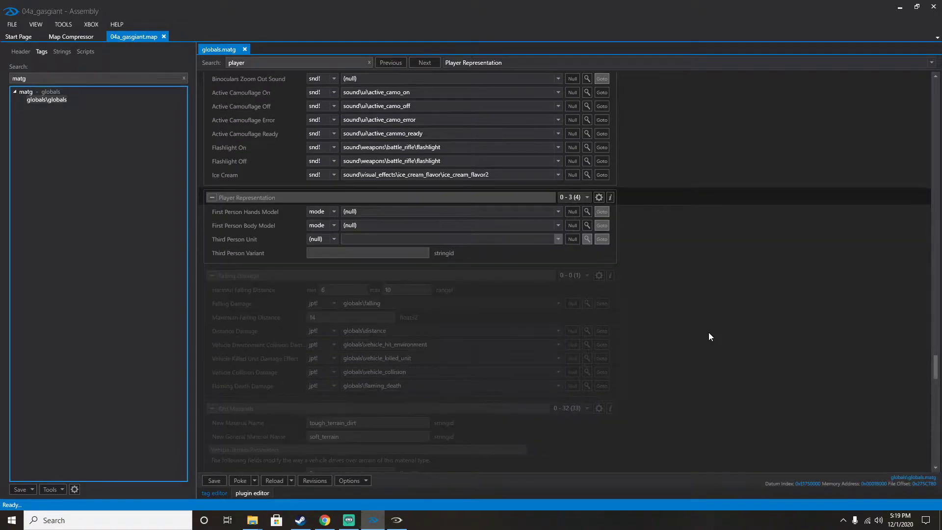
Set the Third Person Unit of Player Representation entry 1 to objects\characters\heretic\heretic and poke the change to the game
click(569, 281)
click(569, 281)
scroll(569, 281, down, 2)
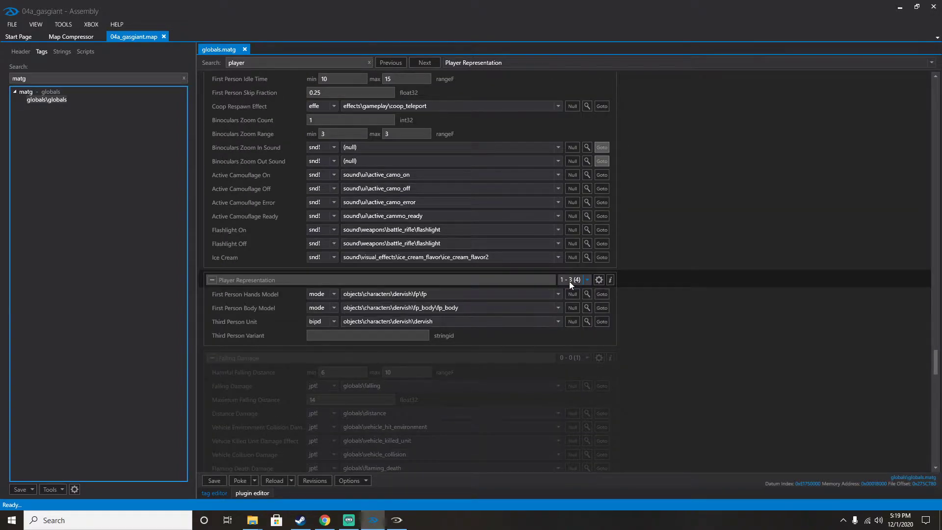
scroll(569, 282, up, 1)
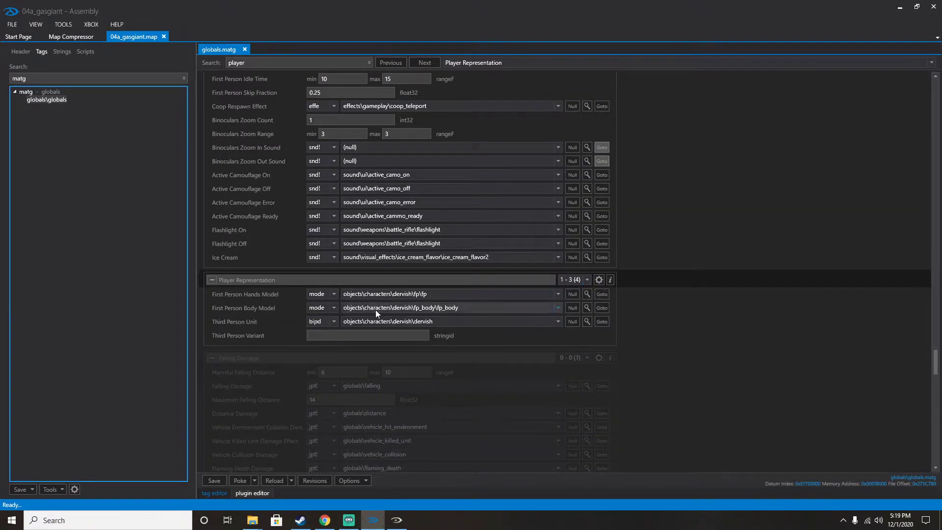
click(419, 323)
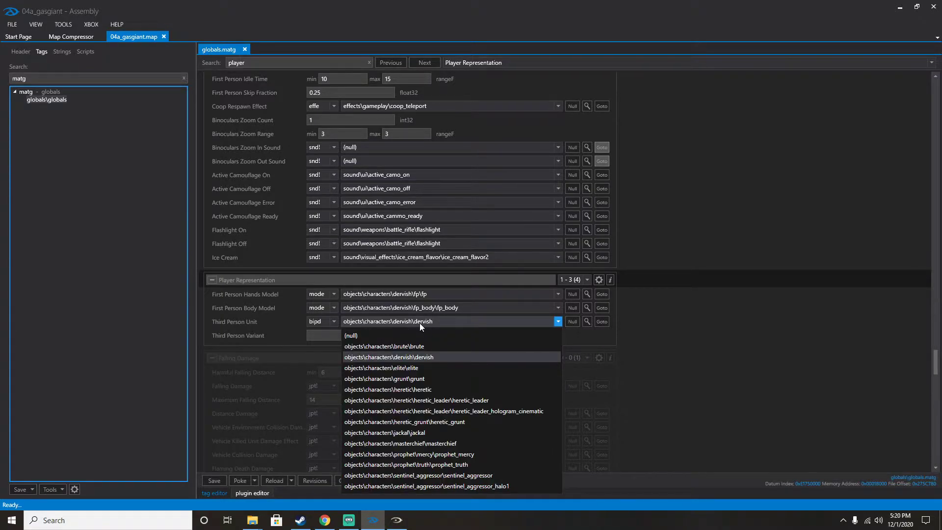
click(425, 390)
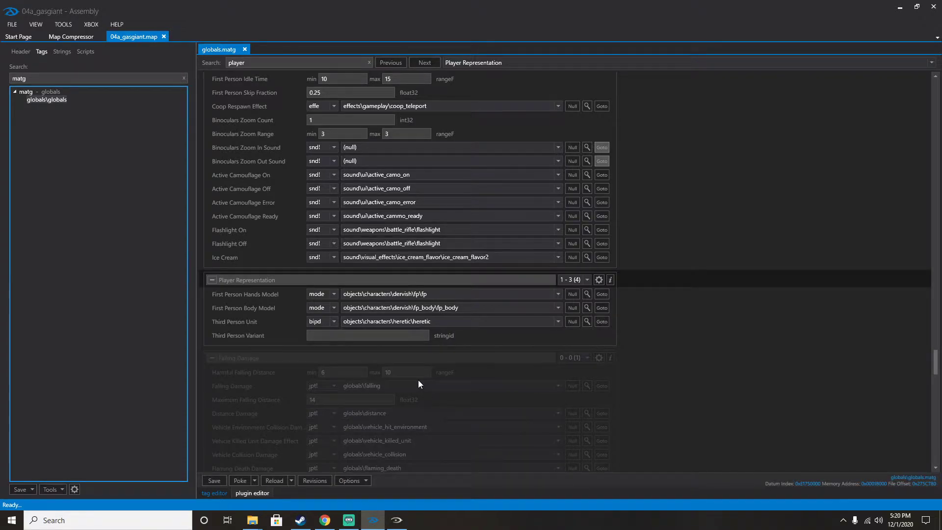
click(242, 481)
Switch to Halo: The Master Chief Collection and restart the mission The Arbiter
click(397, 521)
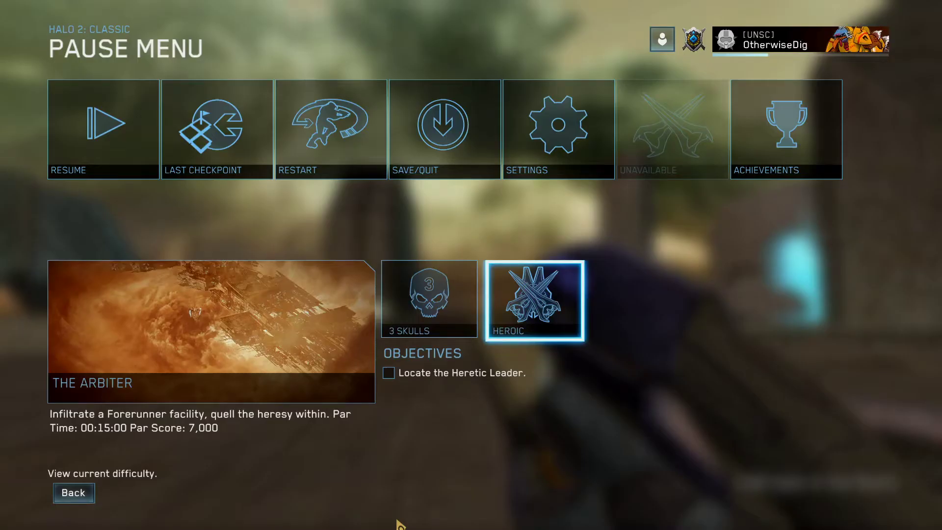
key(Up)
key(Right)
key(Right)
key(Return)
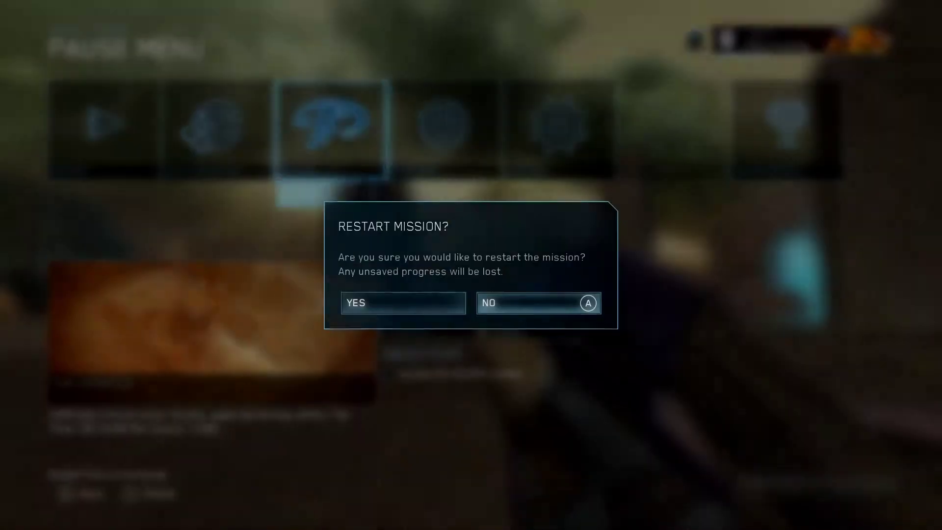
key(Left)
key(Return)
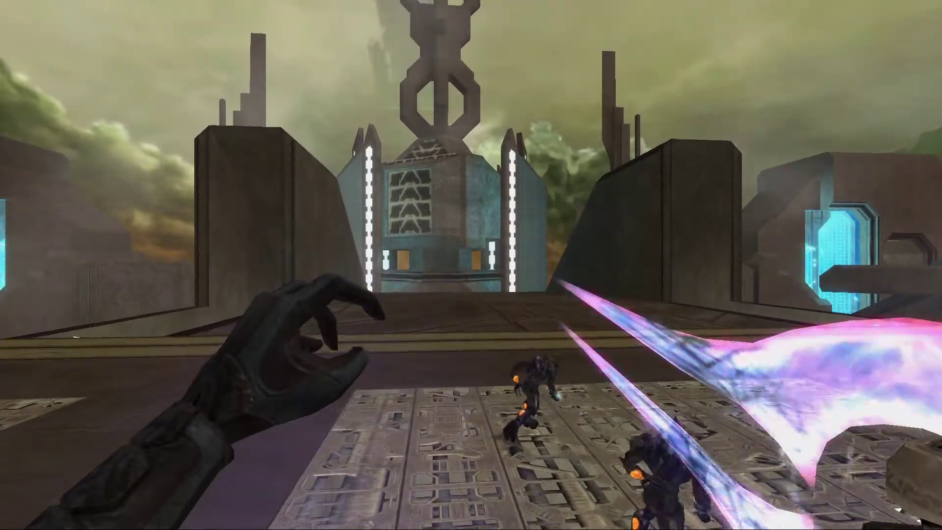
Play the restarted mission to check the modded player character
key(Tab)
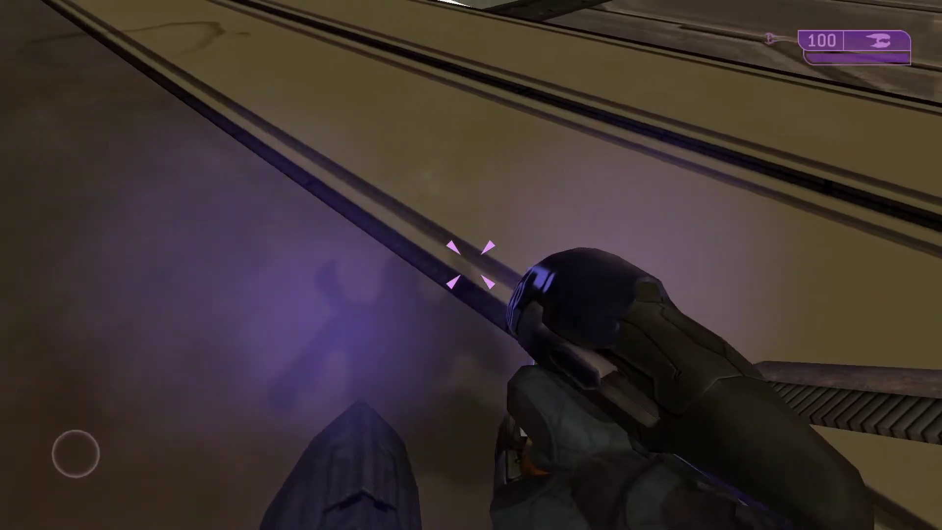
click(471, 265)
click(471, 265)
click(471, 265)
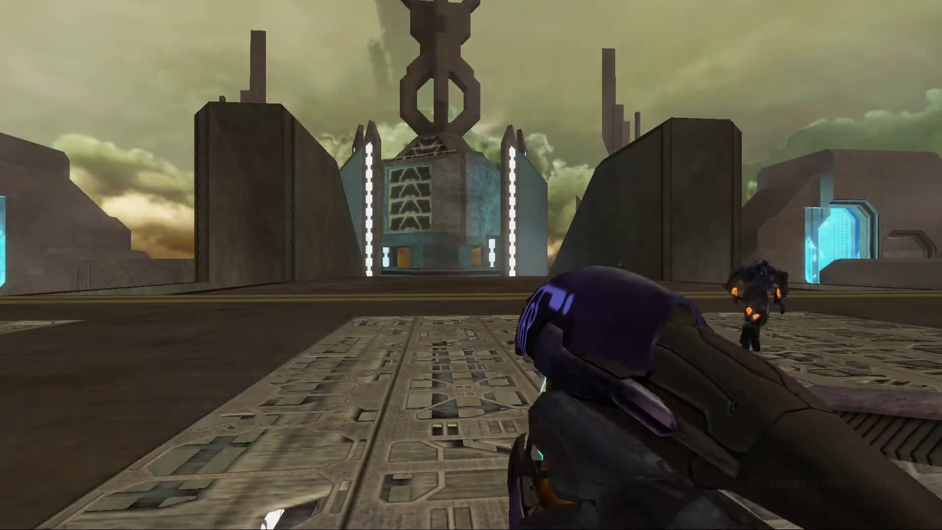
Pause the mission and switch back to Assembly
key(Escape)
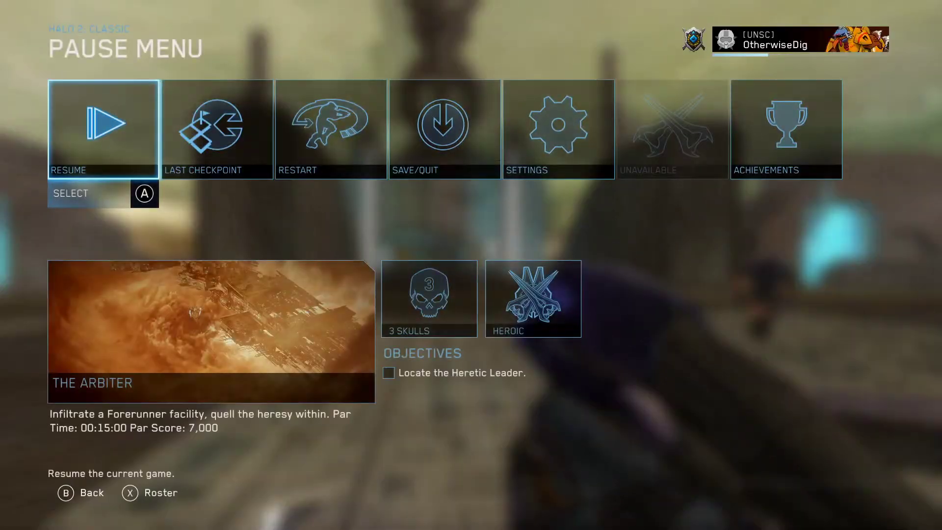
key(super)
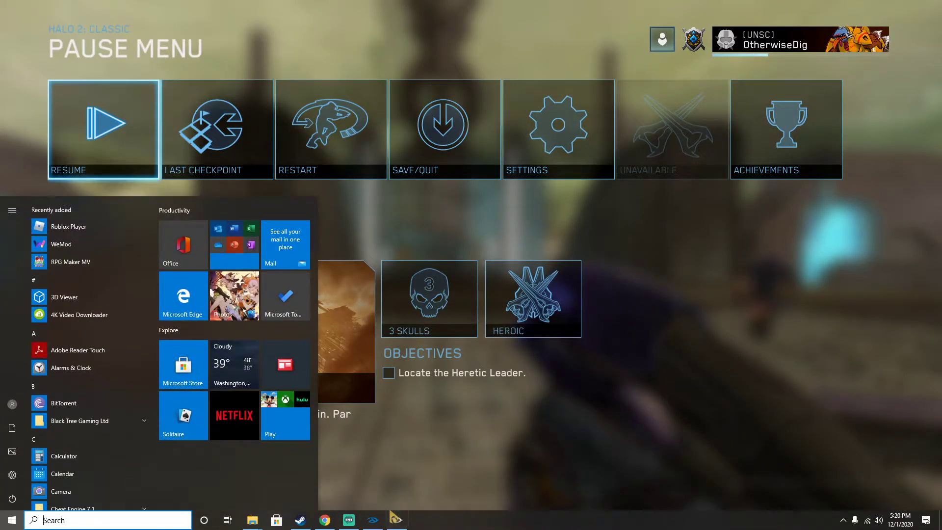
click(381, 522)
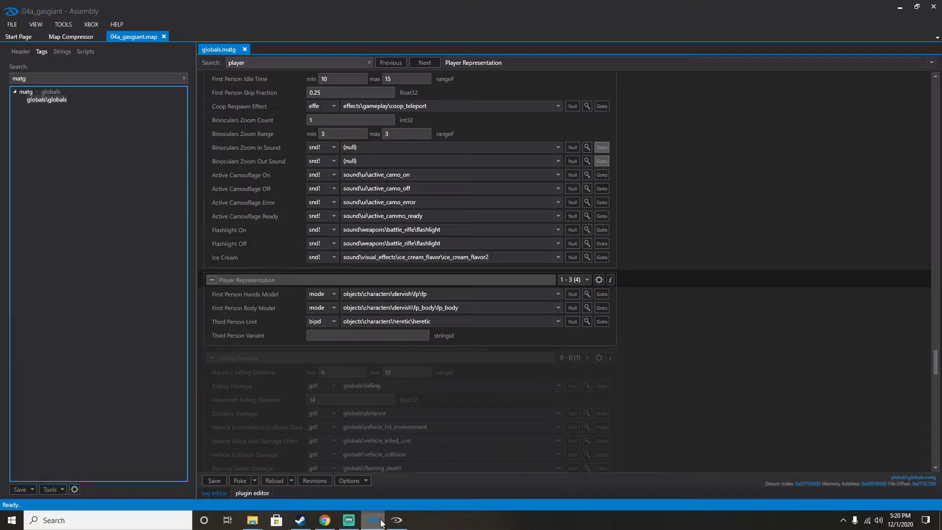
Replace the tag filter with scnr and open the scenarios\solo\04a_gasgiant\04a_gasgiant tag
click(183, 78)
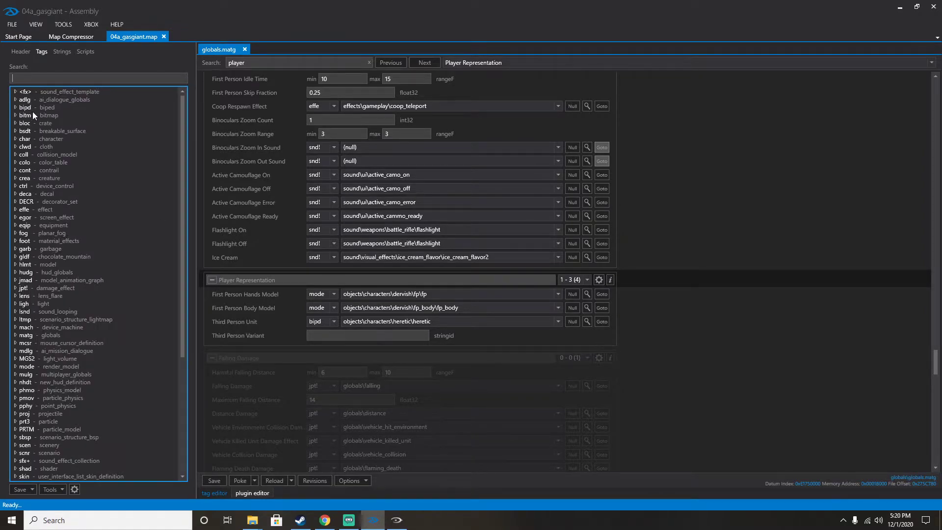
scroll(67, 280, down, 7)
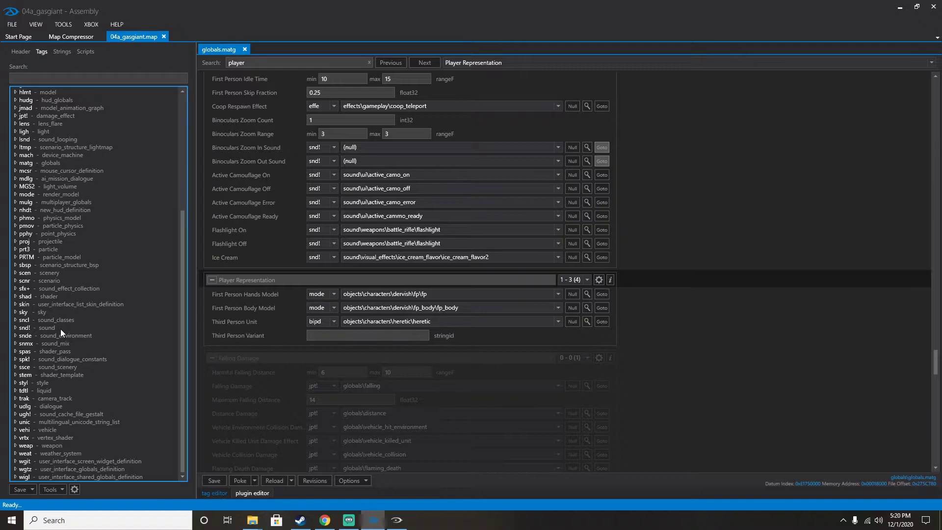
scroll(38, 308, up, 7)
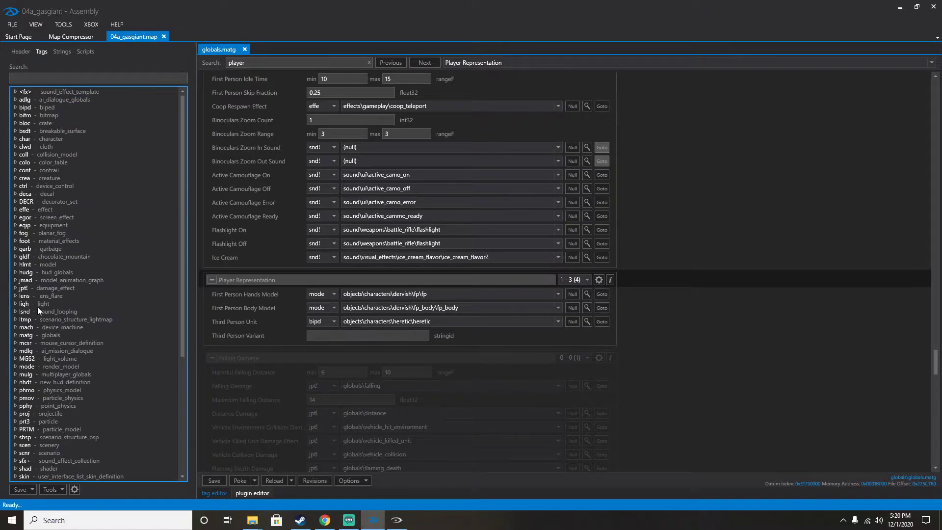
scroll(37, 307, down, 7)
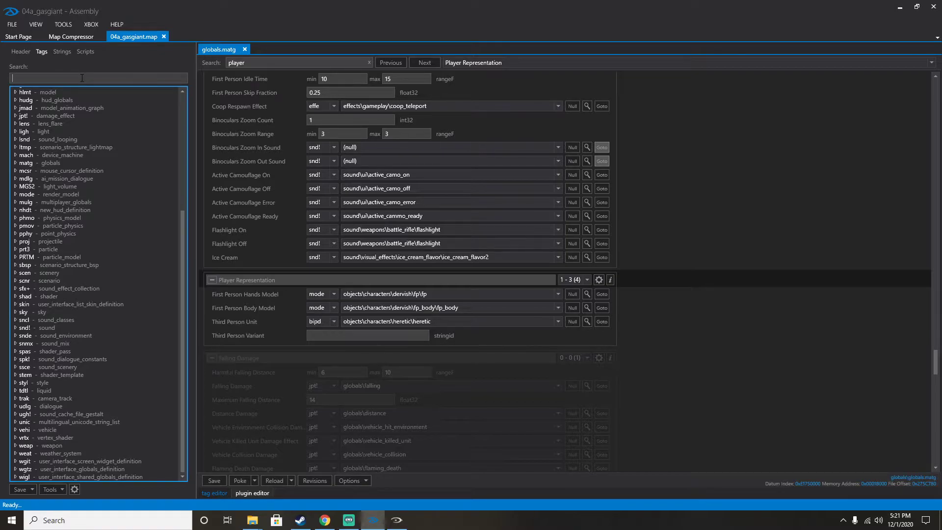
text(scnr)
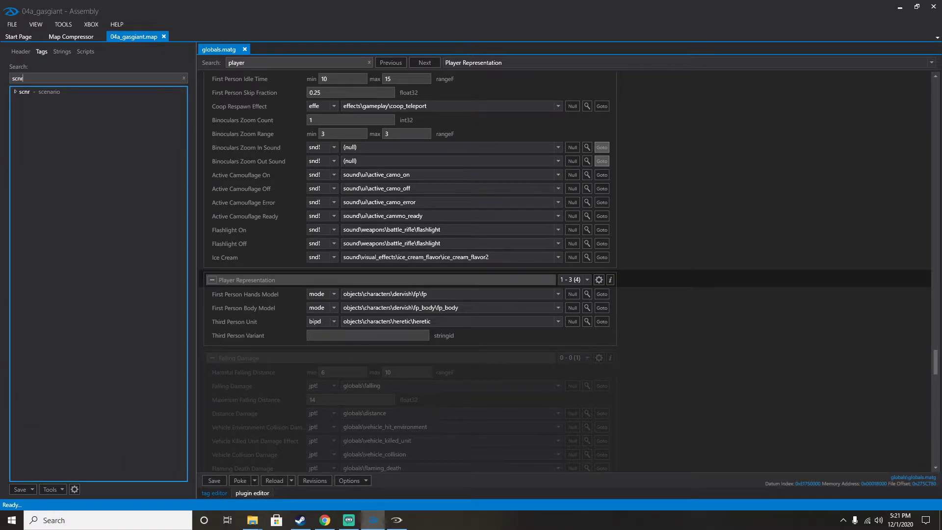
double_click(52, 92)
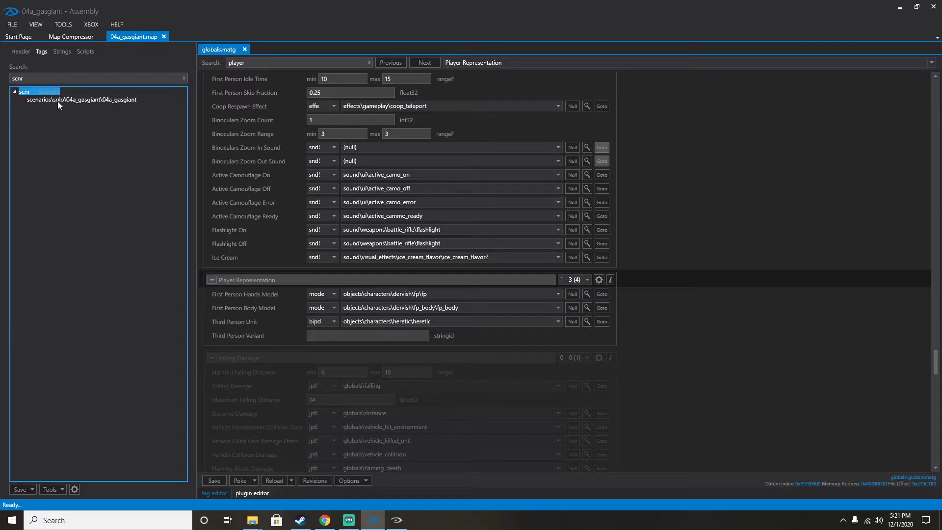
double_click(57, 101)
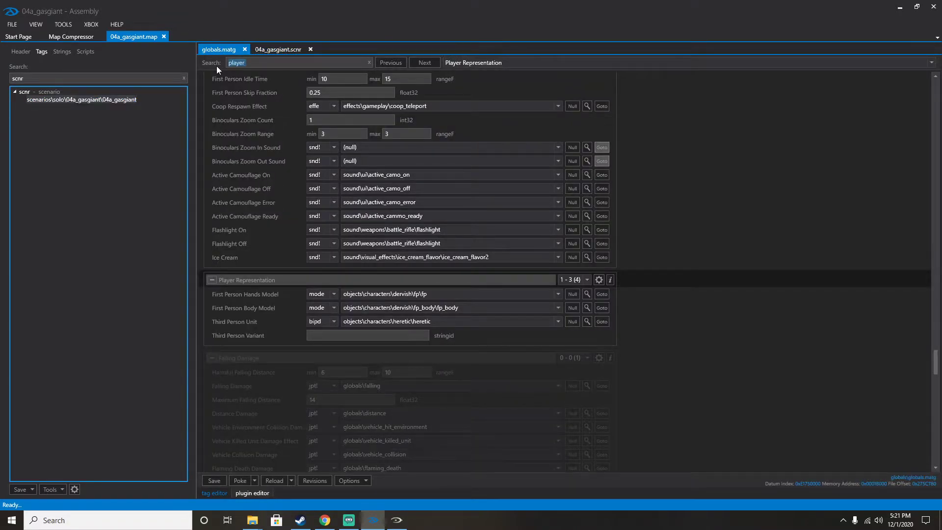
Search the globals tag for projec and go to the Projectile field of the Grenades block
text(proje)
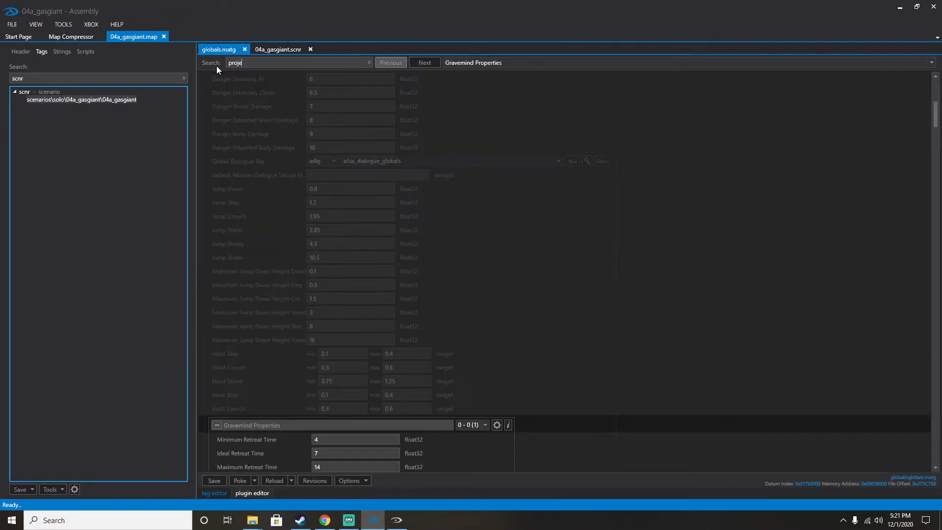
text(c)
click(482, 61)
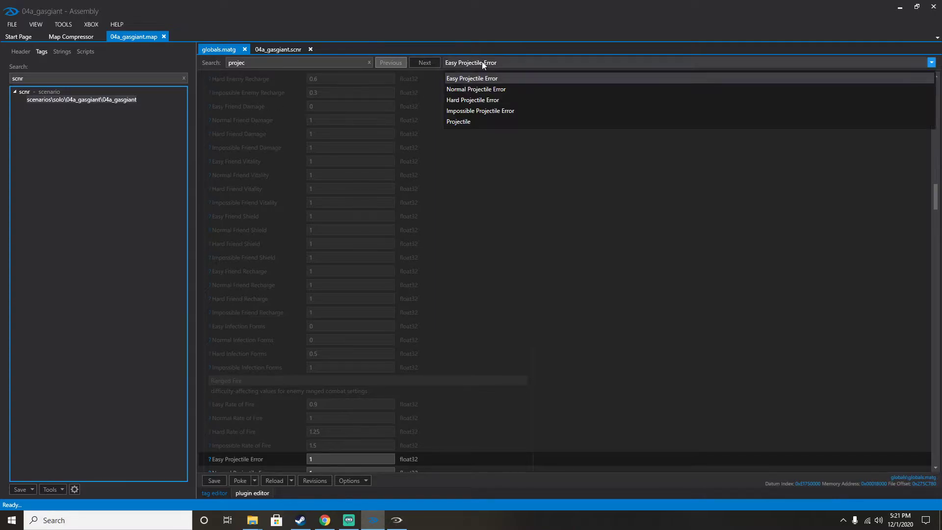
click(465, 120)
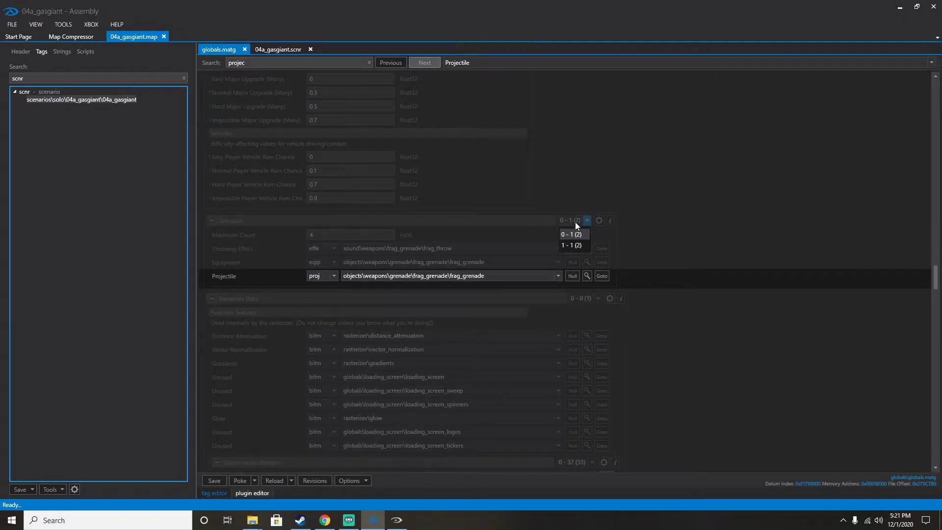
Set the projectile of Grenades entry 1 to the vehi tag objects\vehicles\banshee\banshee and poke the change to the game
click(575, 245)
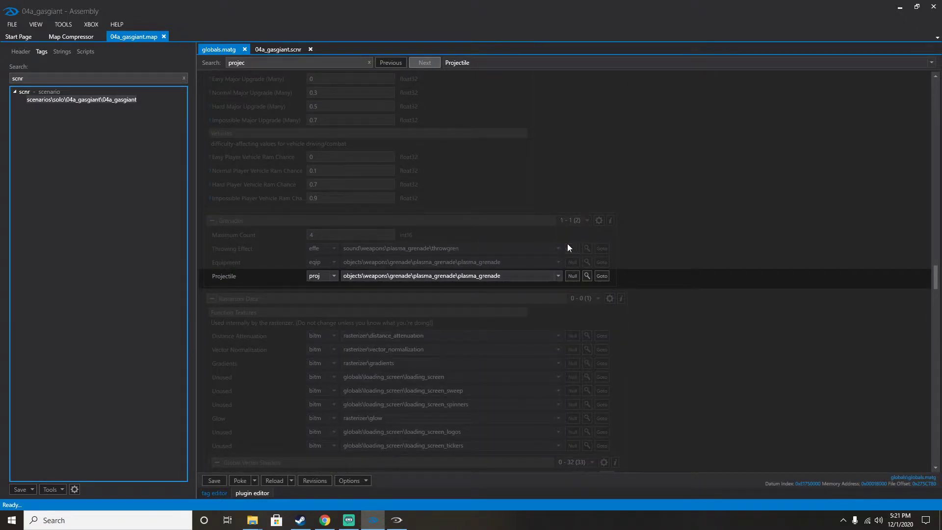
click(331, 275)
scroll(316, 343, down, 5)
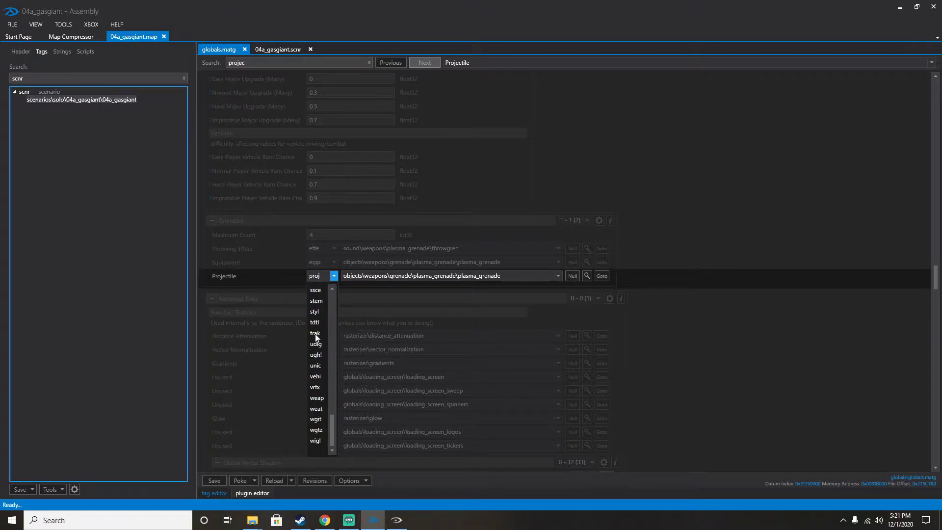
click(317, 376)
click(381, 276)
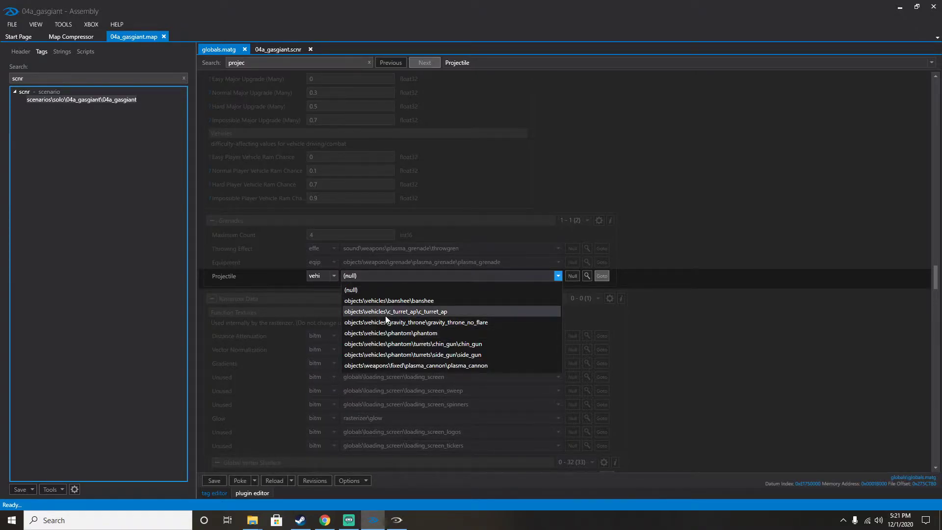
click(383, 299)
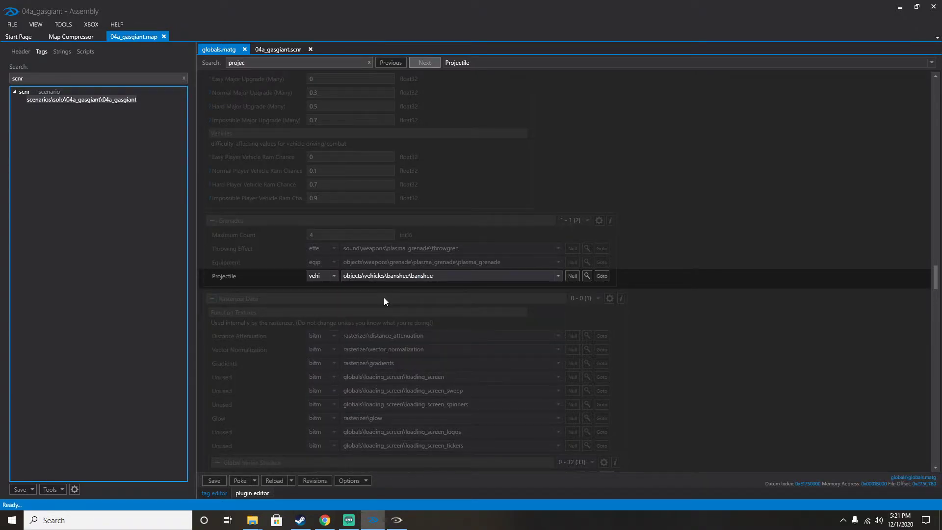
click(241, 481)
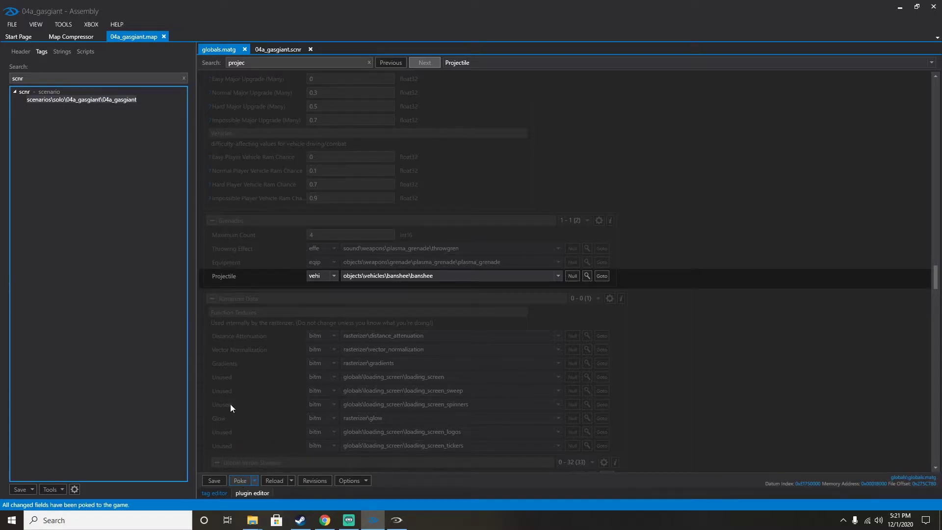
Replace the tag filter with hlmt and open the objects\characters\dervish\dervish model tag
click(184, 79)
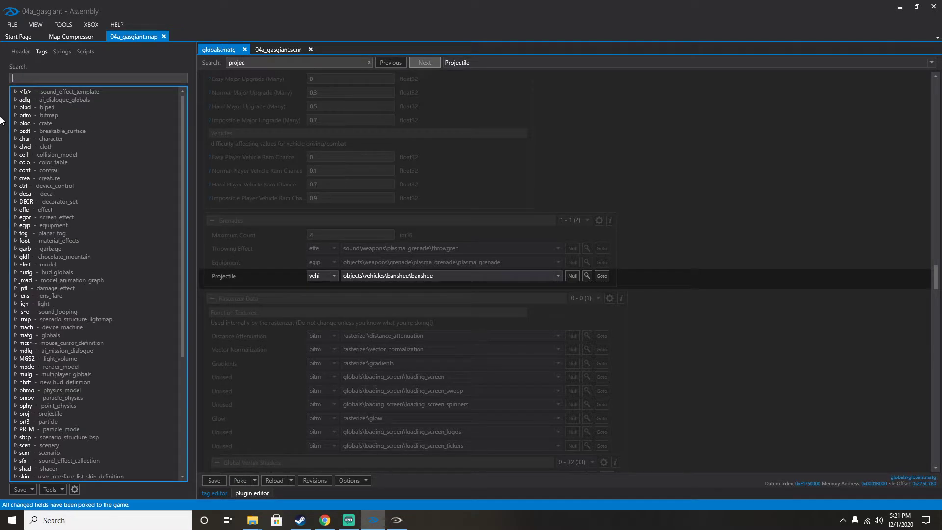
click(37, 80)
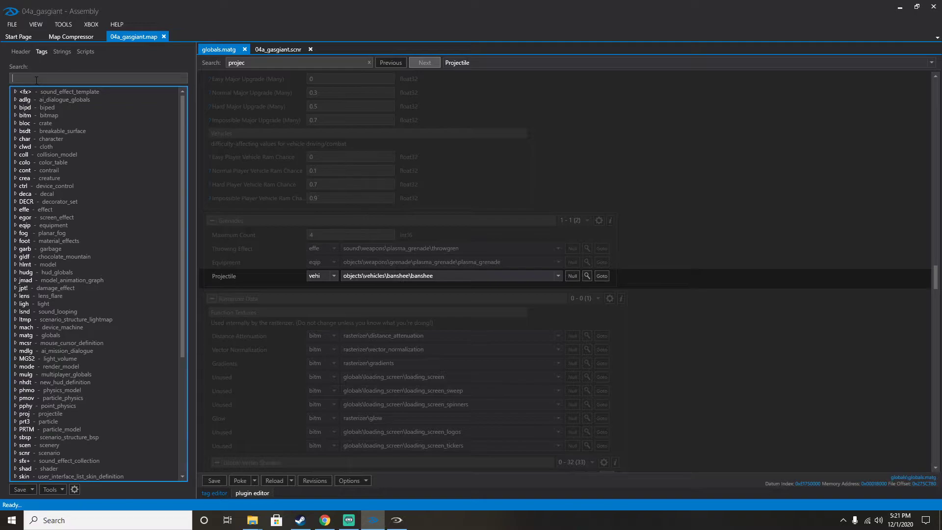
text(h)
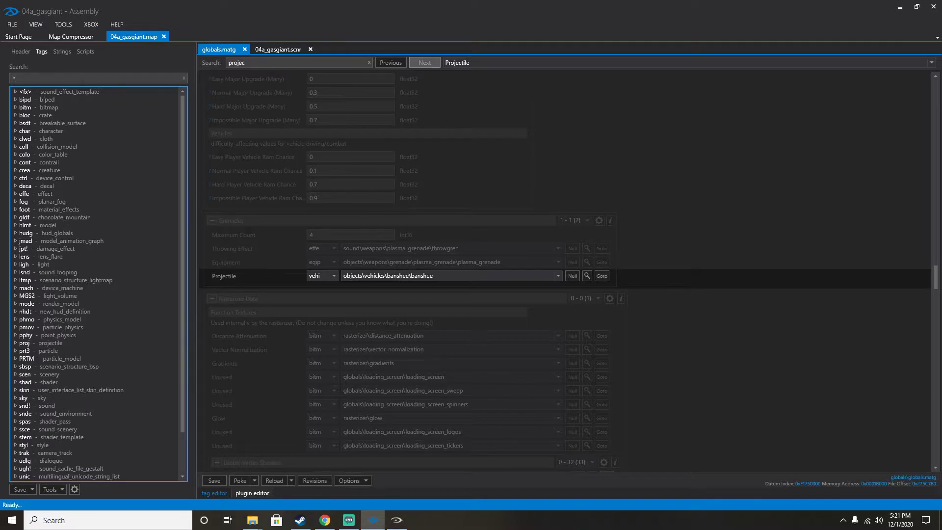
text(tm)
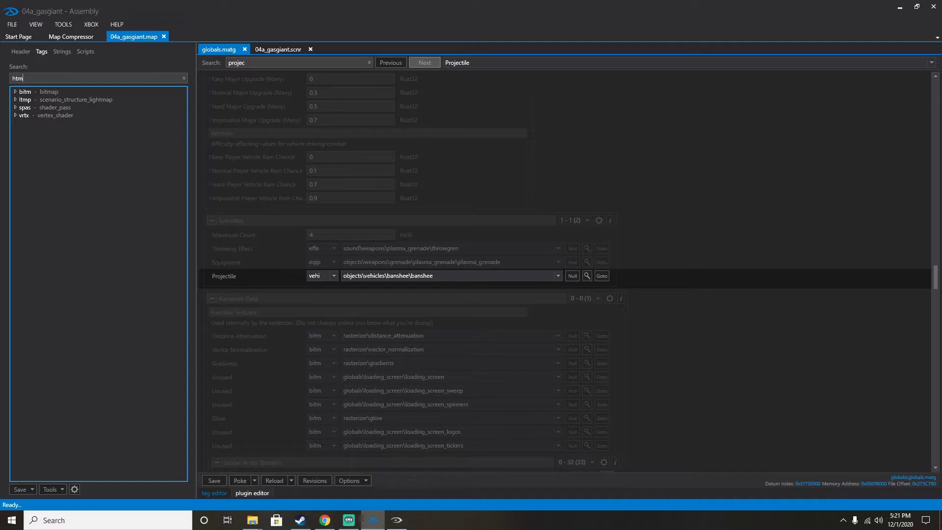
key(BackSpace)
key(BackSpace)
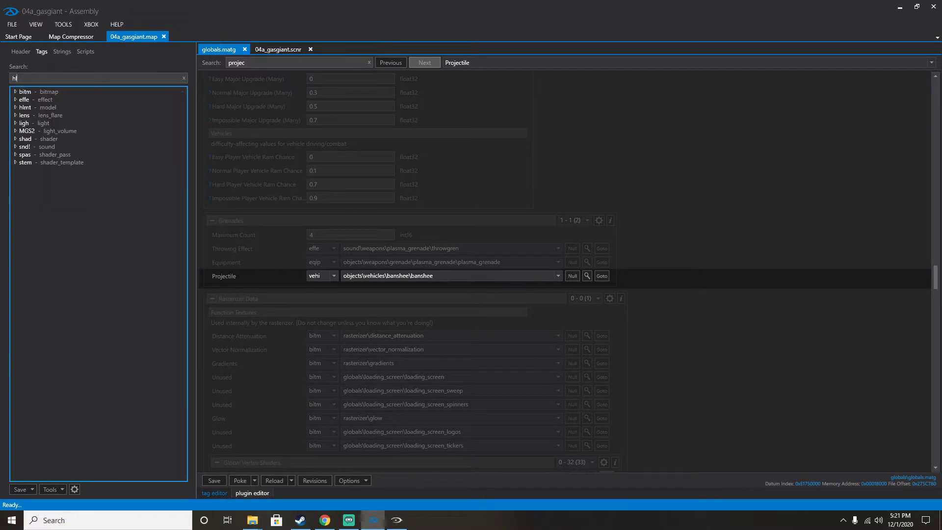
text(lmt)
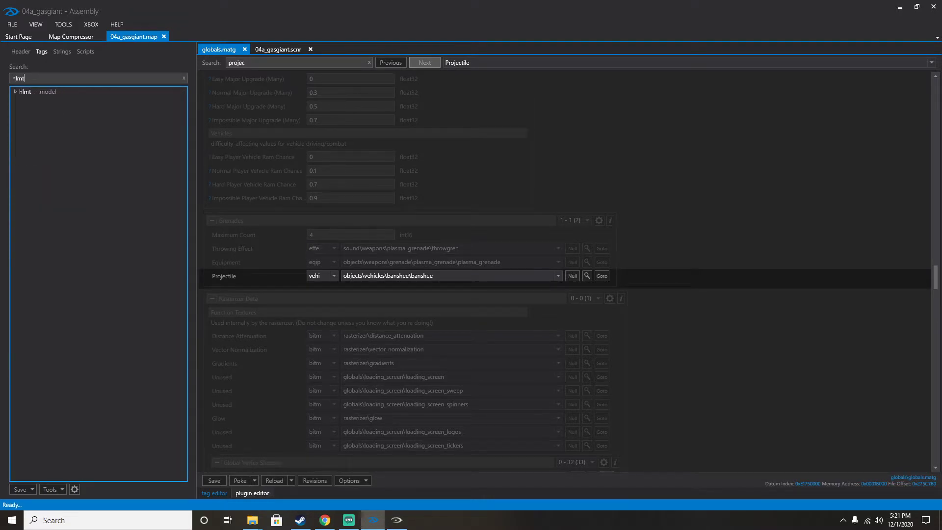
double_click(55, 91)
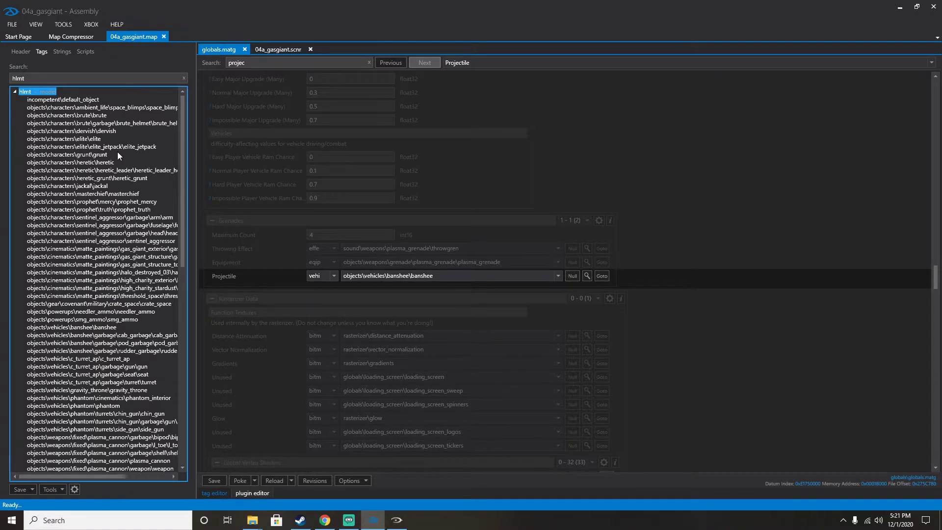
double_click(98, 131)
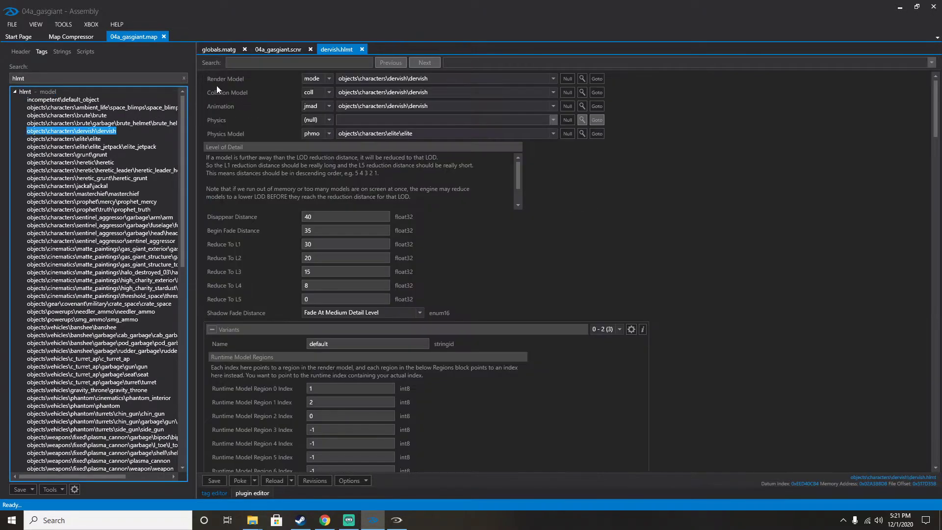
Search the dervish model tag for cannot die, enable the Cannot Die From Damage flag and poke it to the game
text(cannot die)
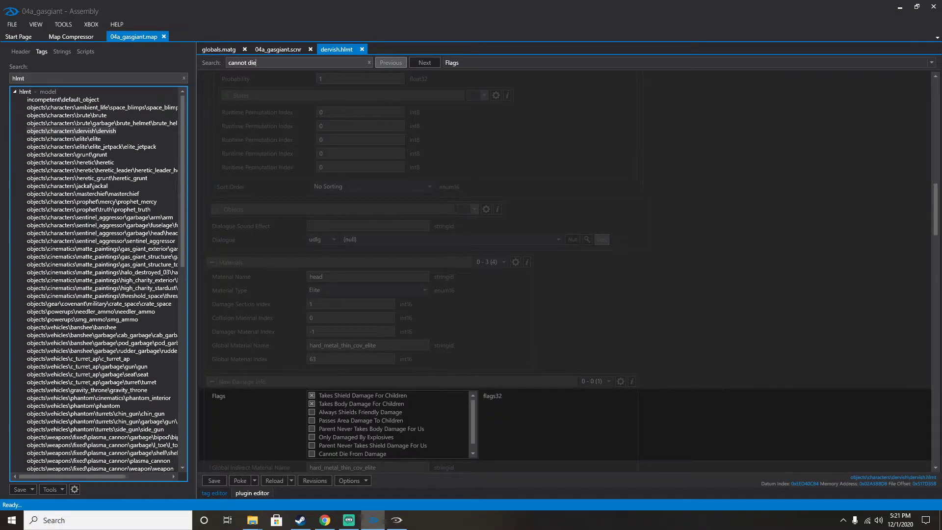
click(311, 453)
click(240, 480)
Switch to the running Halo 2 game and restart The Arbiter mission
click(396, 520)
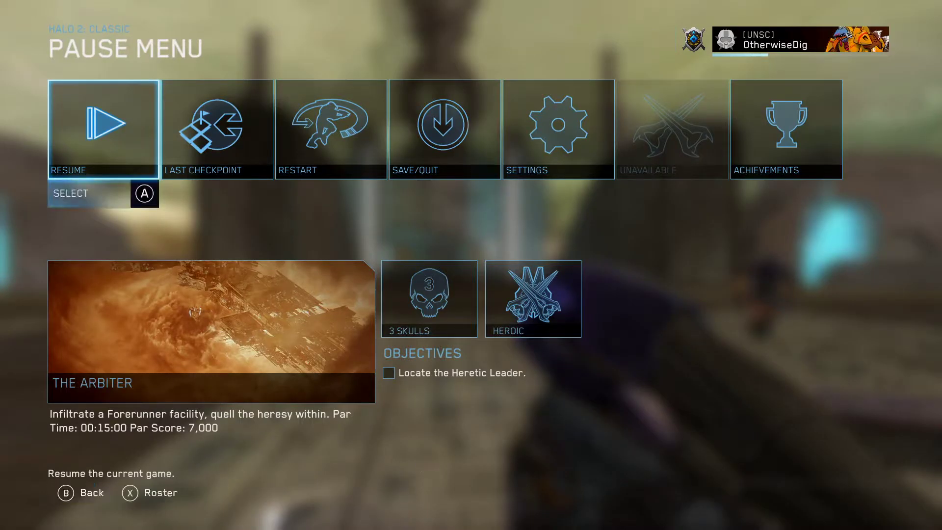
key(Right)
key(Return)
key(Escape)
key(Right)
key(Return)
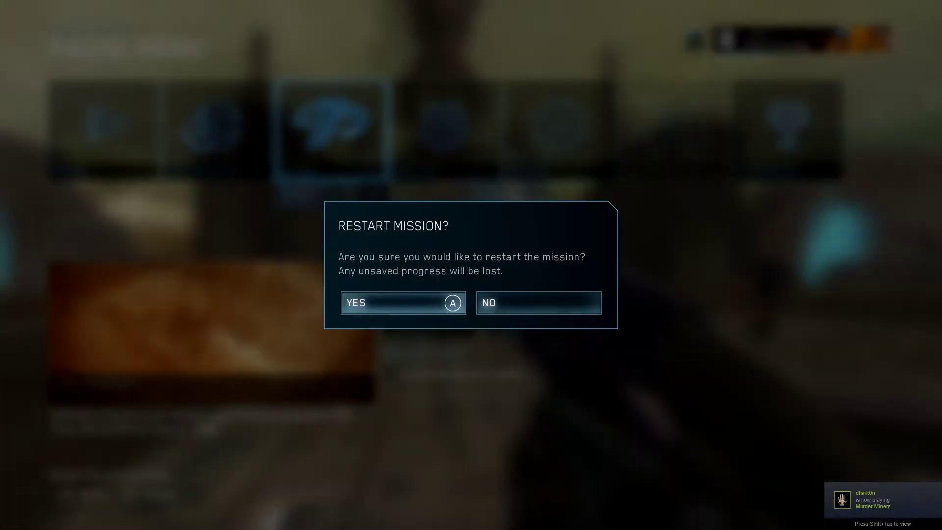
key(Return)
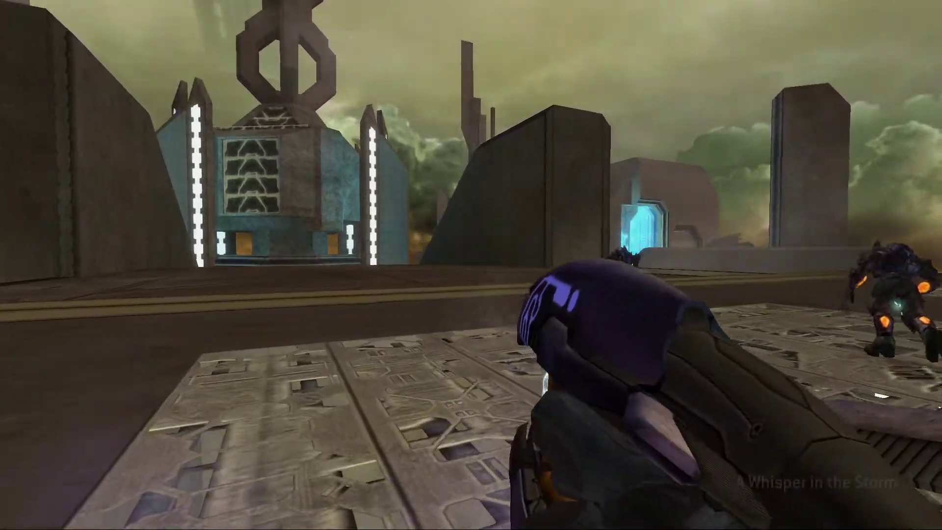
Board the Banshee in the mission, and save and quit the game session
mouse_move(471, 343)
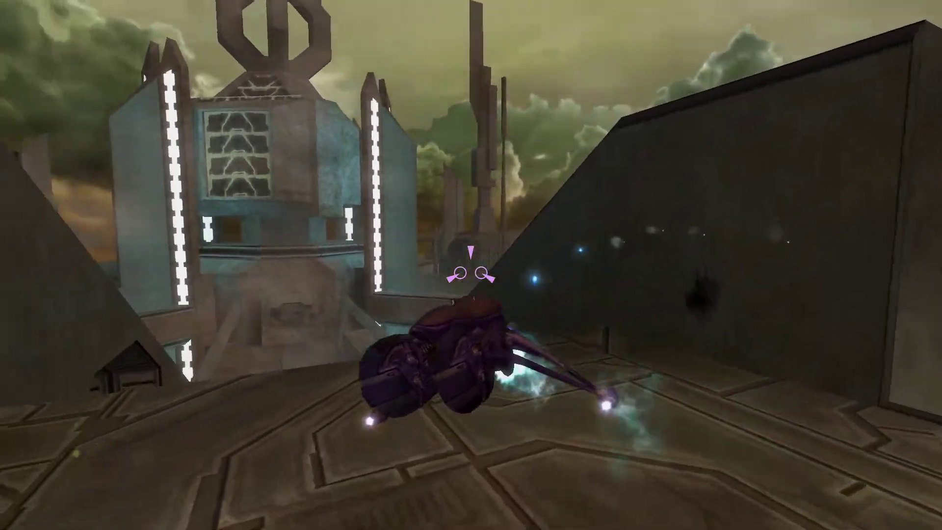
key(e)
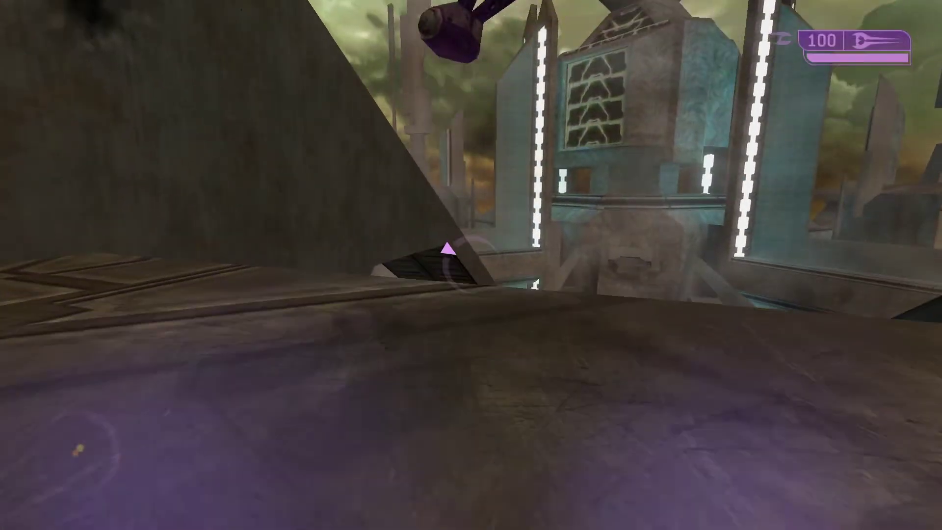
key(Escape)
key(Right)
key(Right)
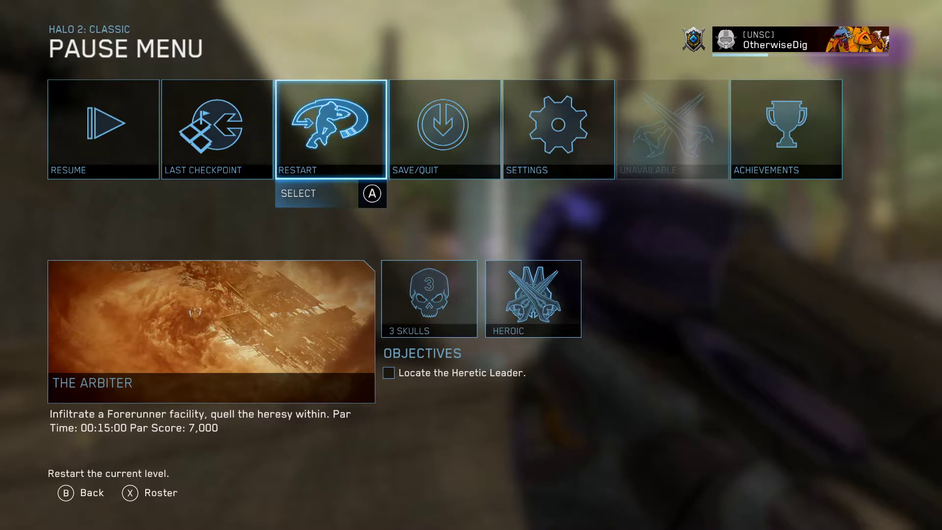
key(Right)
key(Return)
key(Left)
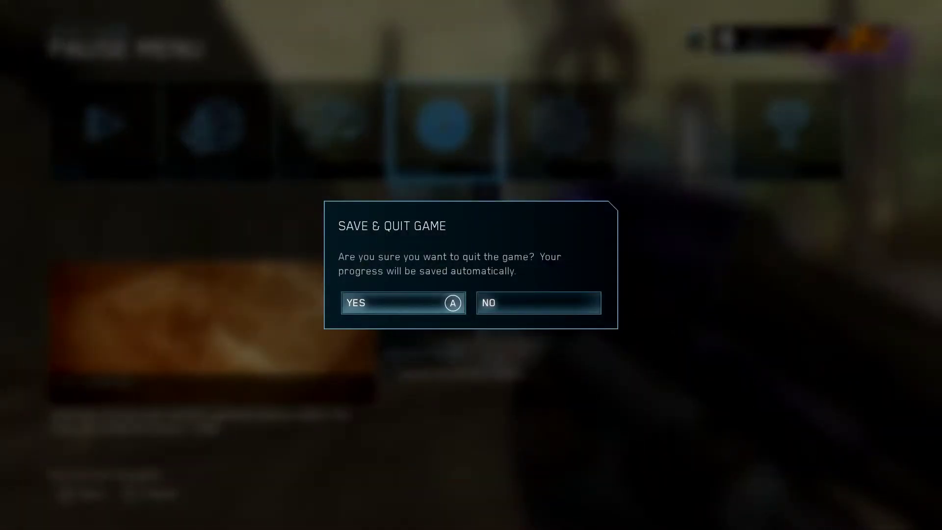
key(Return)
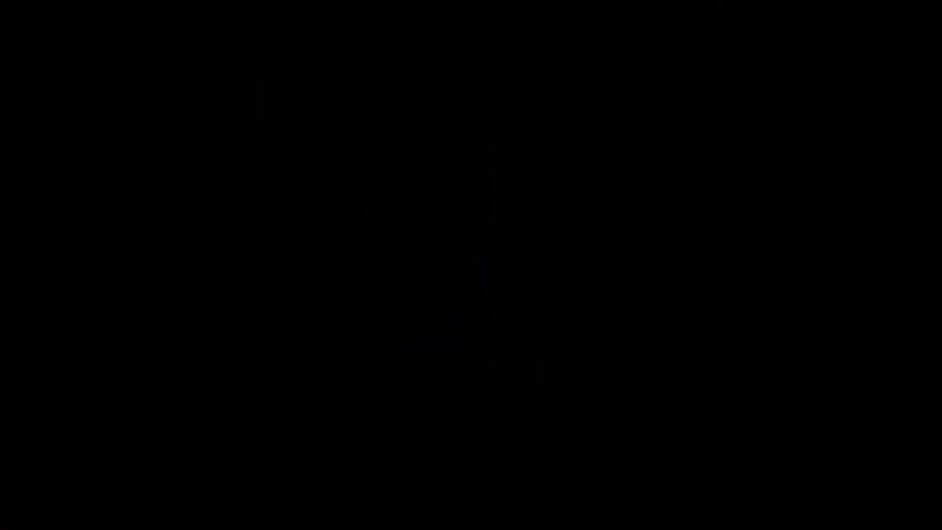
Switch back to Assembly and close the 04a_gasgiant map
key(super)
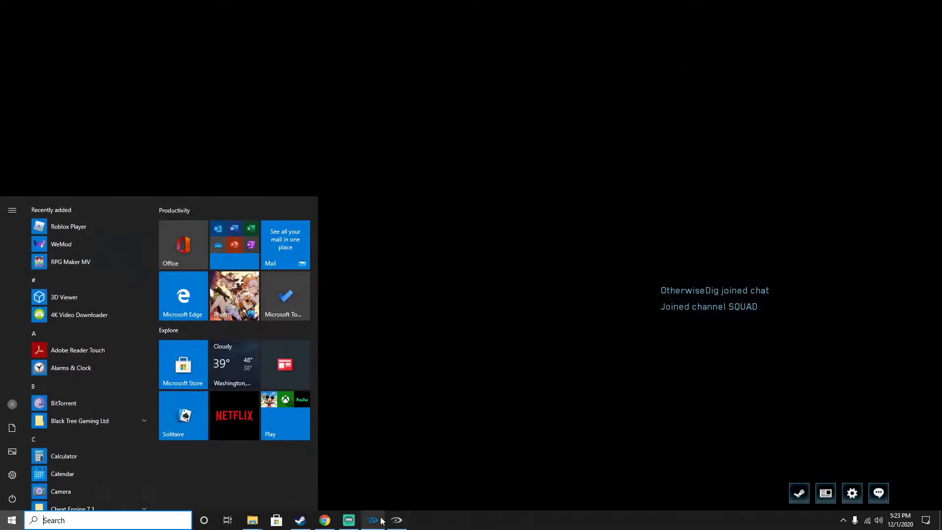
mouse_move(382, 521)
click(354, 497)
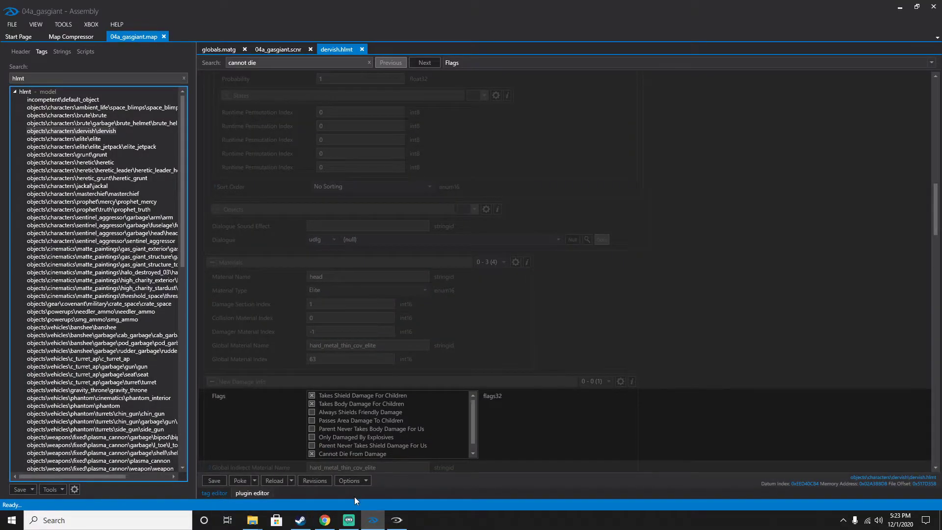
click(164, 39)
Try to open the 05a_deltaapproach map from the Halo 2 Decompressed Maps folder without decompressing it
click(12, 24)
click(16, 39)
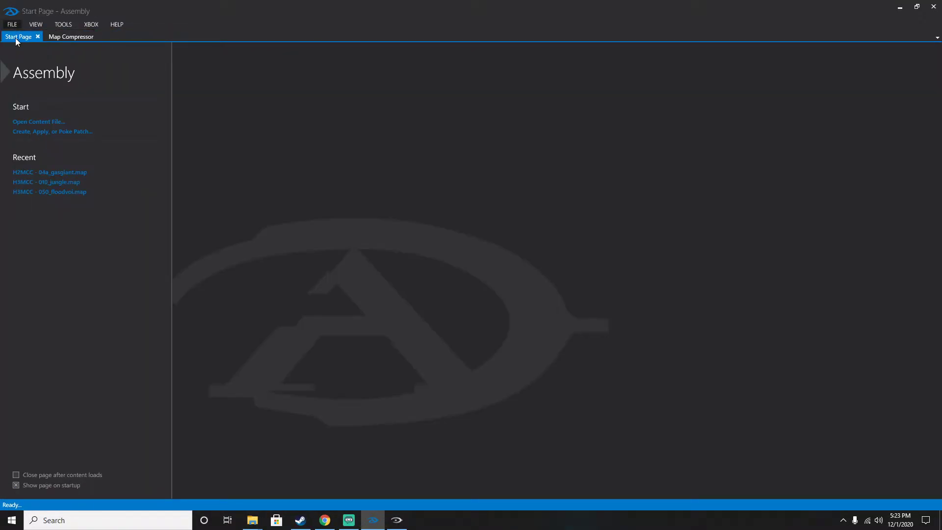
click(234, 181)
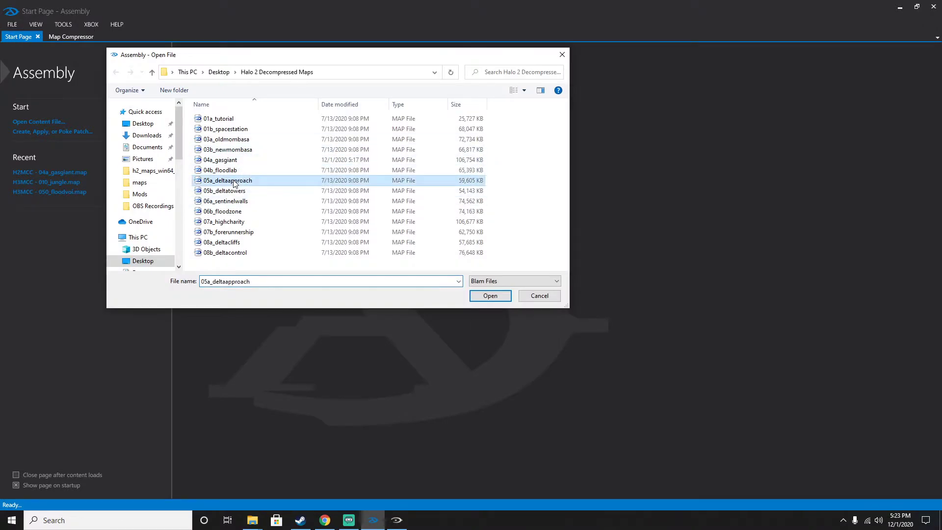
double_click(234, 181)
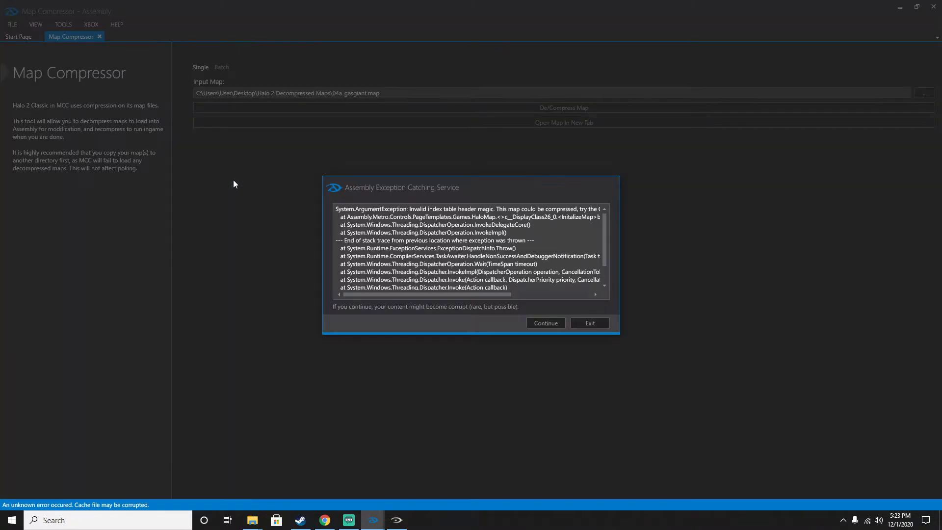
click(542, 329)
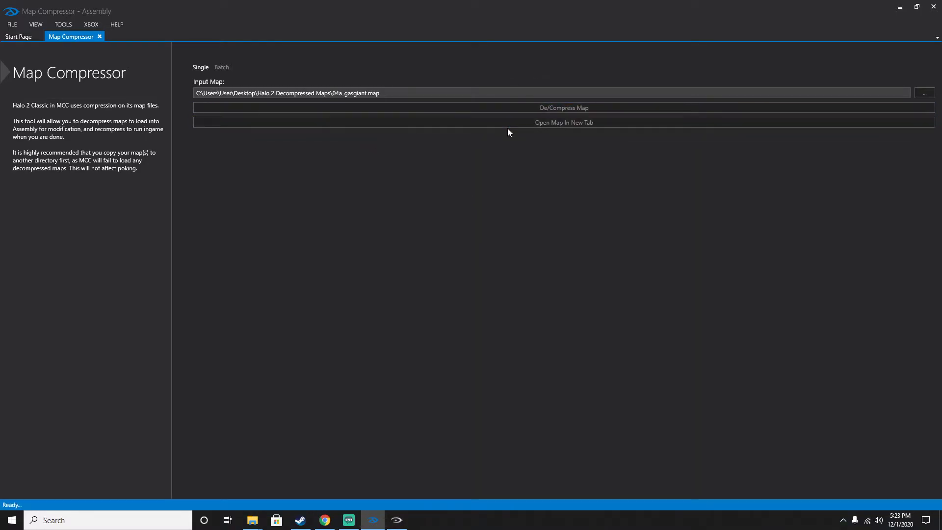
Decompress 05a_deltaapproach.map from the Halo 2 Decompressed Maps folder with the Map Compressor
click(923, 93)
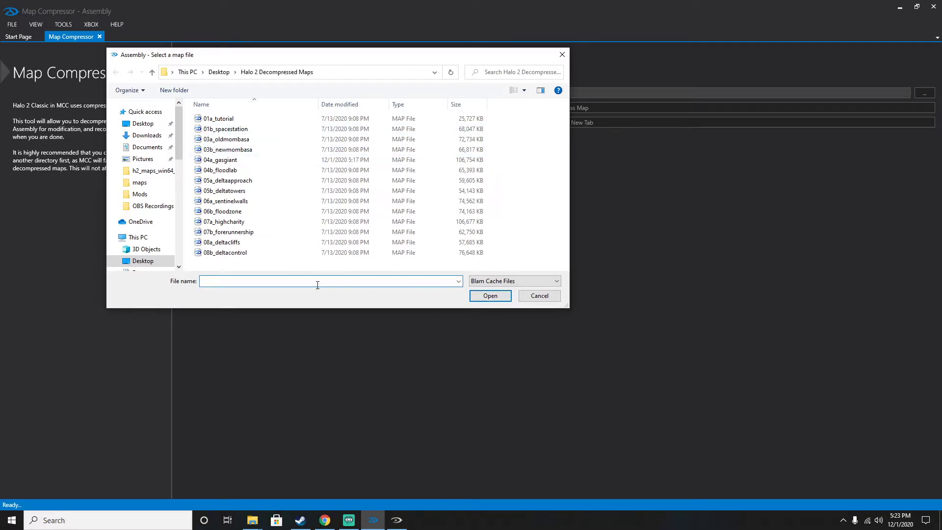
click(218, 181)
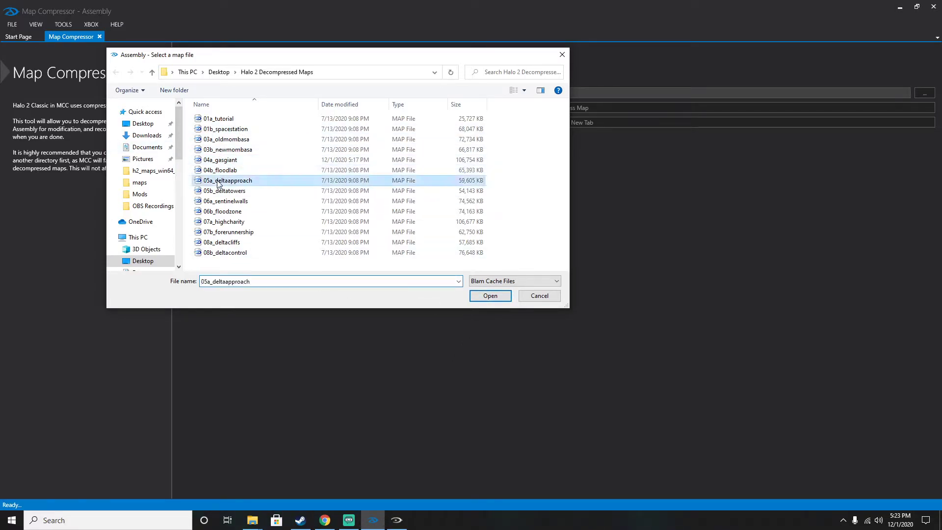
click(489, 295)
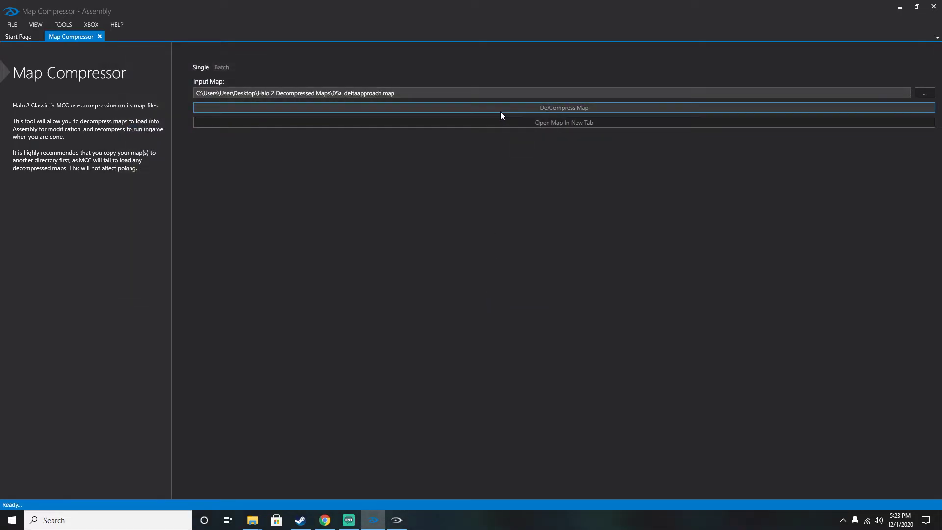
click(501, 112)
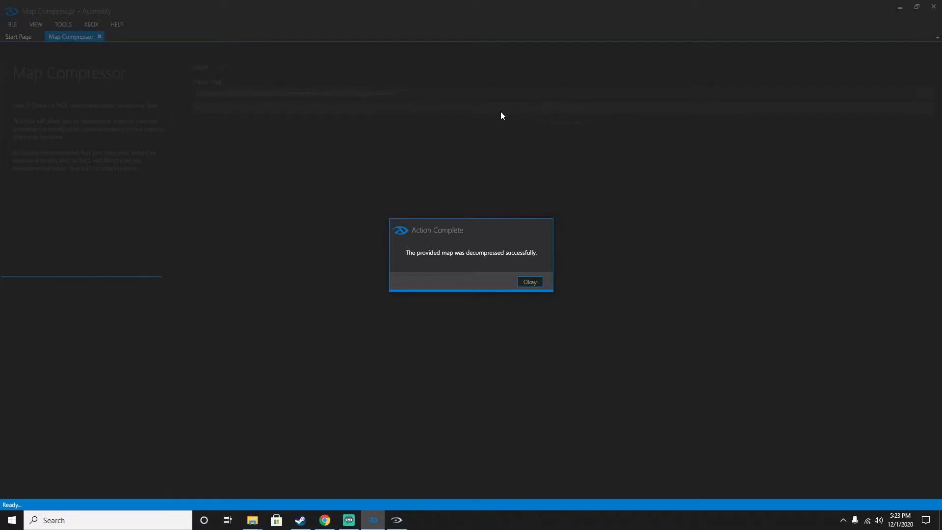
click(528, 282)
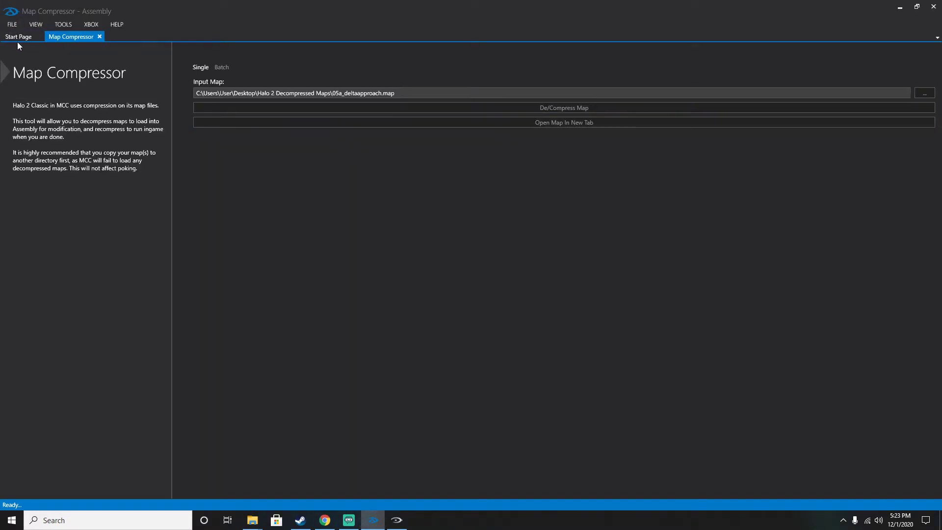
Open the decompressed 05a_deltaapproach map and display its tag list
click(18, 37)
click(31, 121)
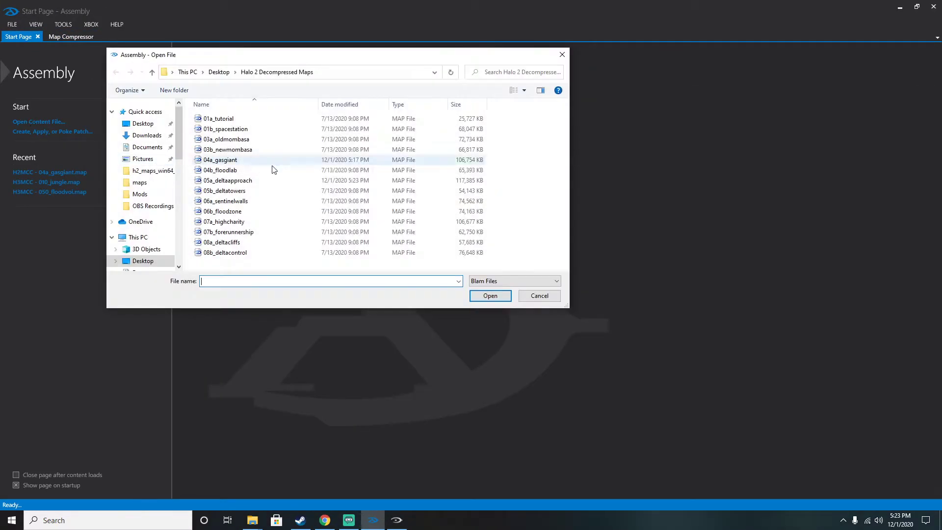
click(235, 182)
double_click(235, 184)
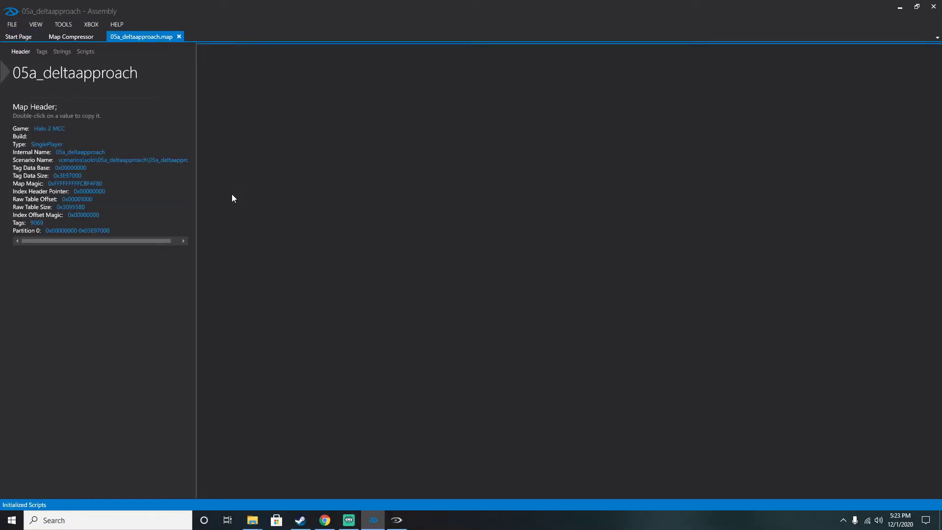
click(43, 52)
Switch to the Halo 2 game and launch the Delta Halo mission with the current options, difficulty and skulls
click(396, 519)
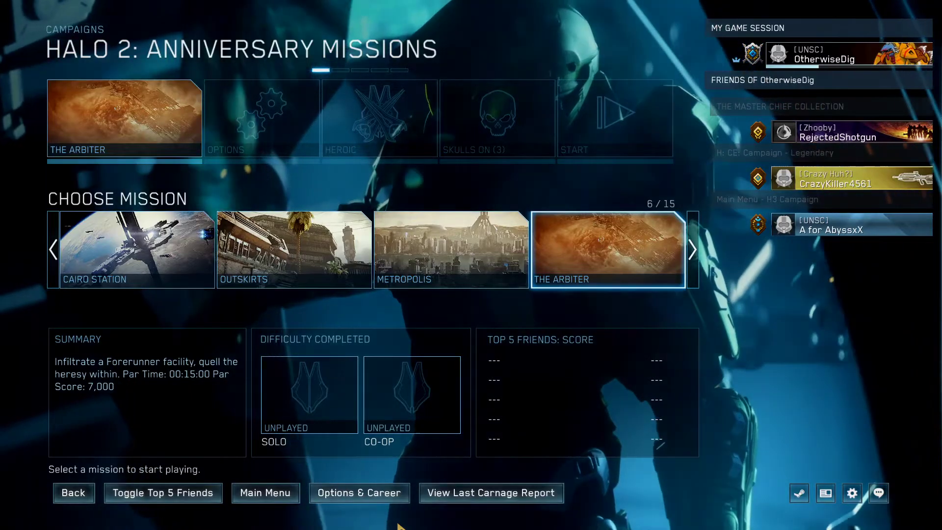
key(Right)
key(Right)
key(Right)
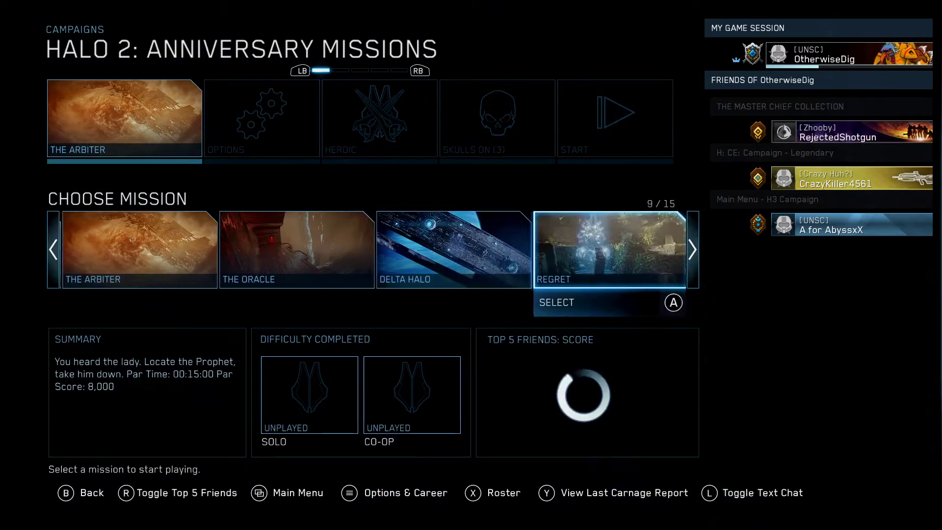
key(Left)
key(Return)
key(Return)
key(Return)
key(Return)
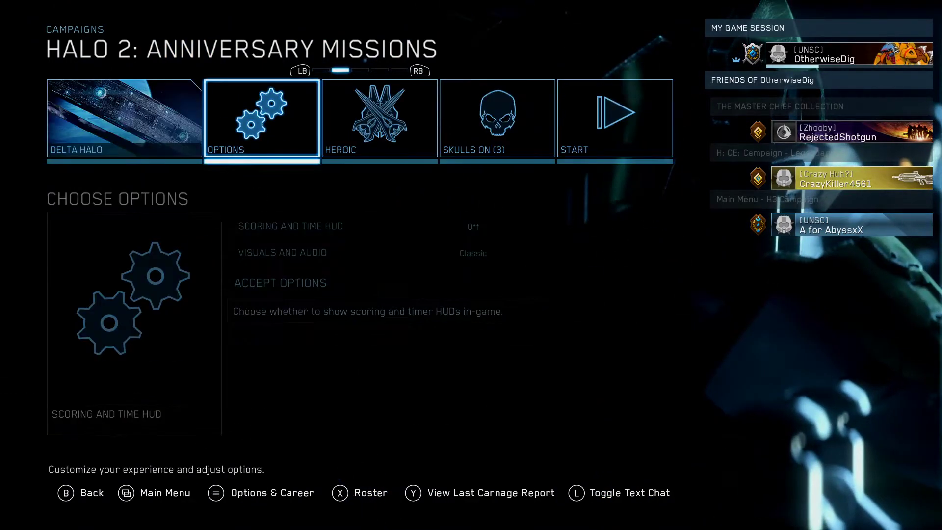
key(Return)
key(Return)
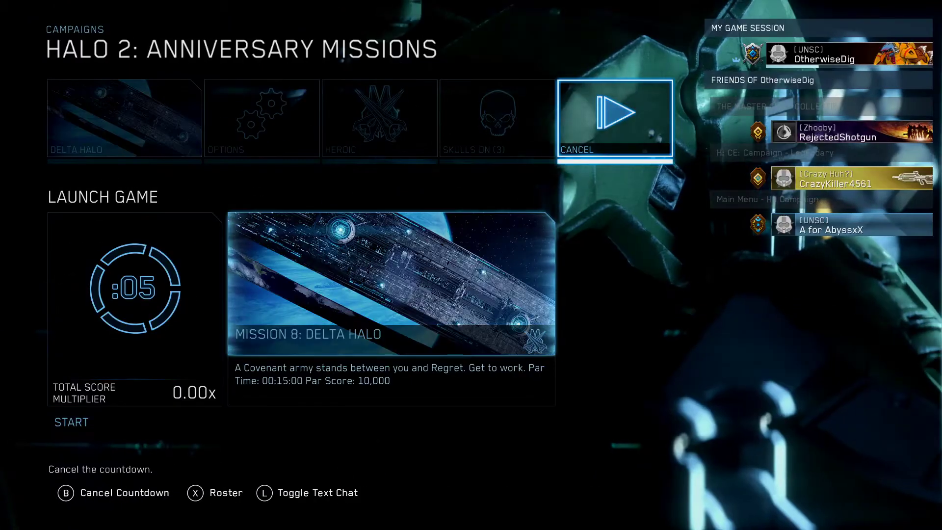